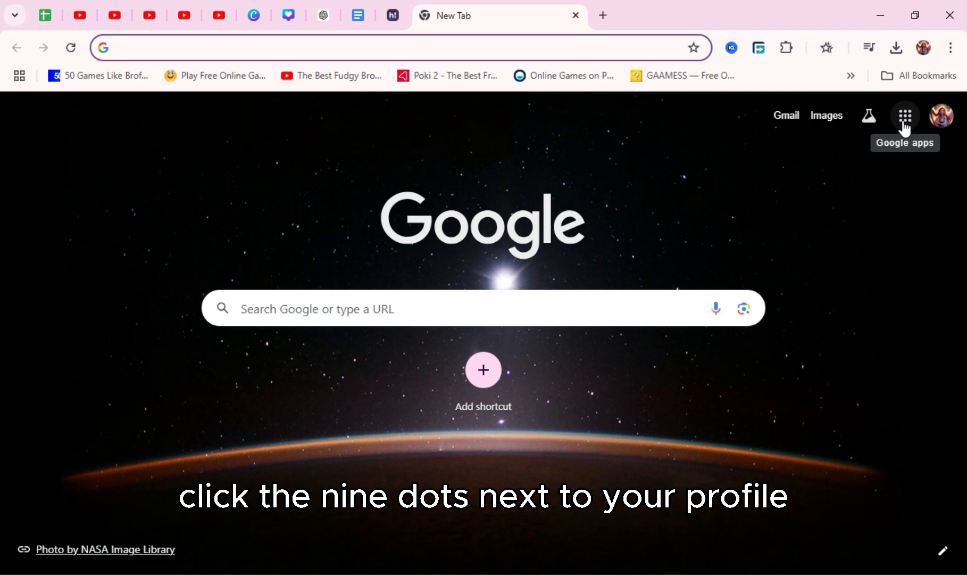
Step: Open Google Forms from the Google apps list and create a new blank form
click(905, 129)
scroll(771, 473, down, 5)
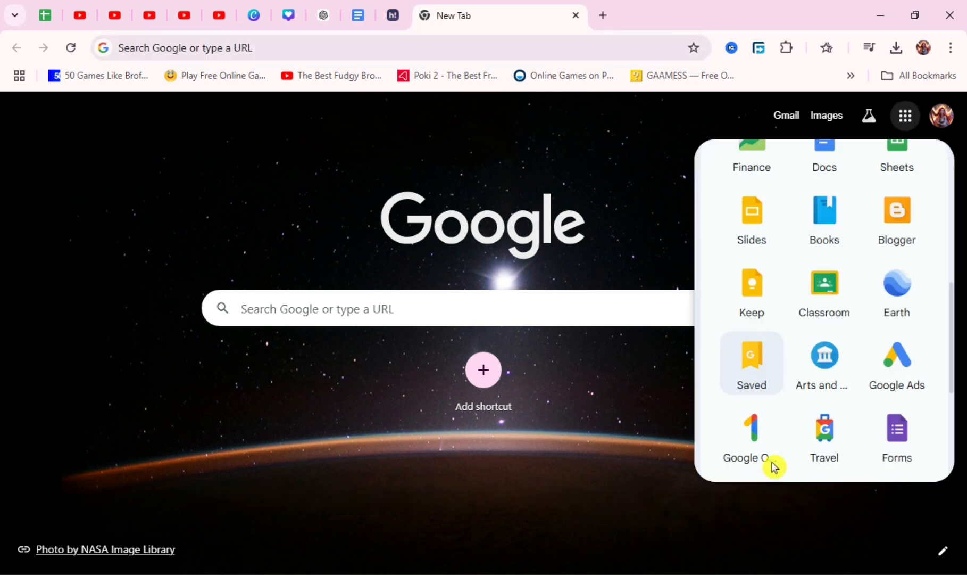
scroll(846, 352, down, 5)
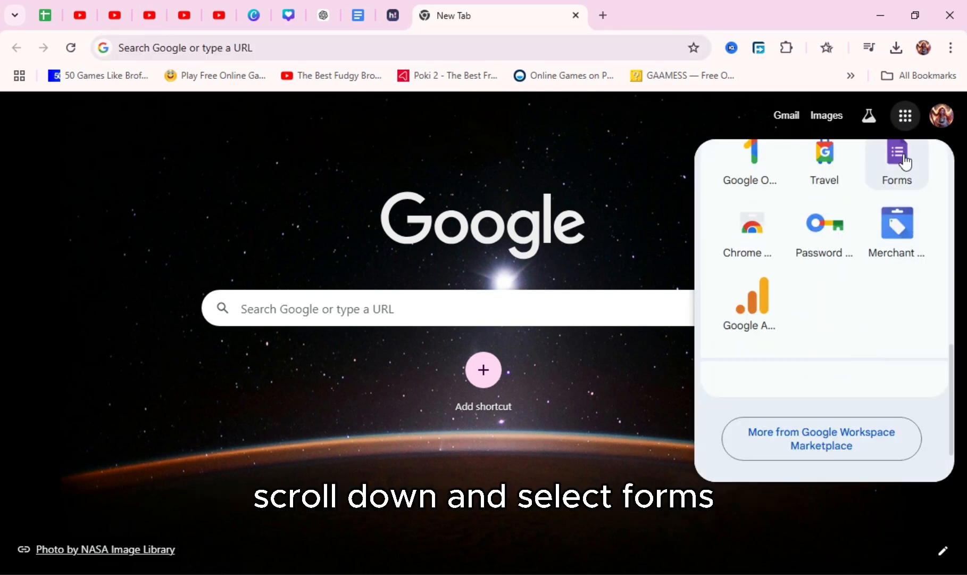
click(904, 161)
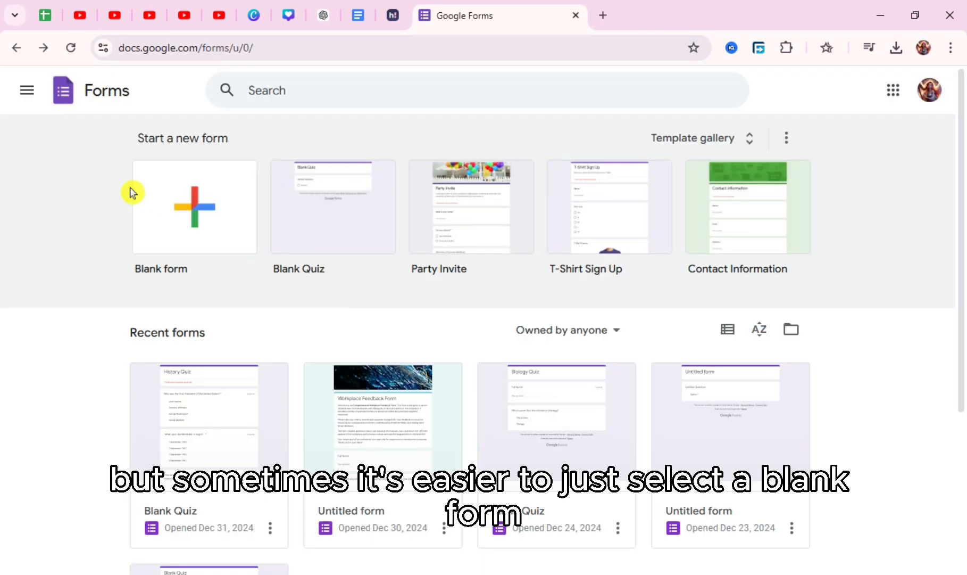
click(193, 190)
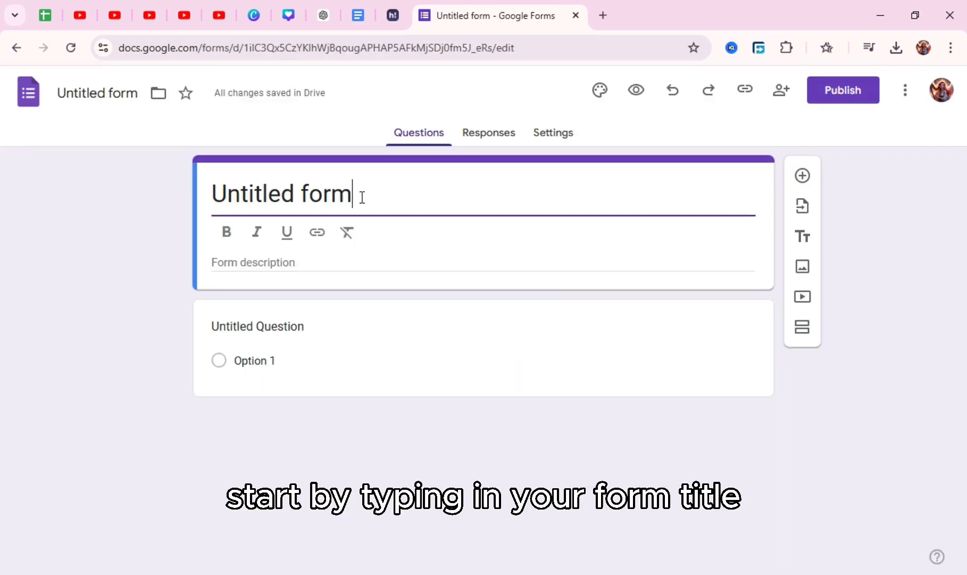
Step: Title the form "Fashion Questionnaire" and leave its description blank
drag(362, 197, 174, 194)
text(Fashion Questionaire)
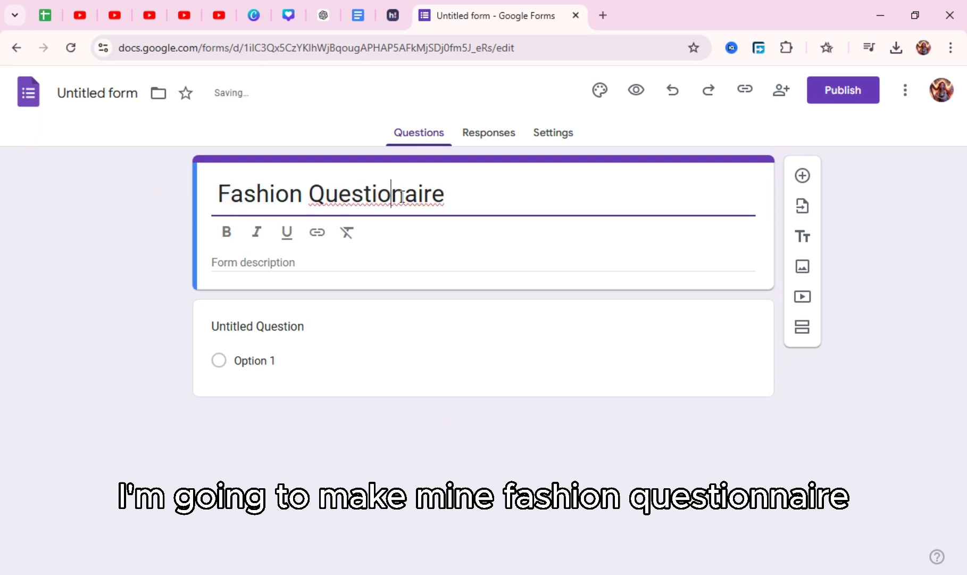
text(n)
click(288, 265)
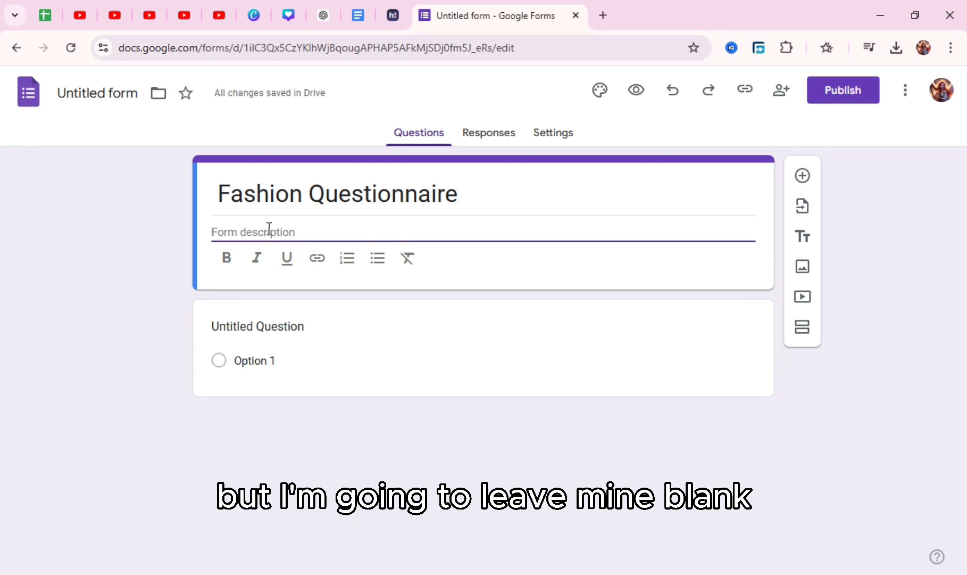
Step: Make the first question "How old are you?" multiple choice with the options 18-25, 26-40, 41-55 and Other
click(326, 326)
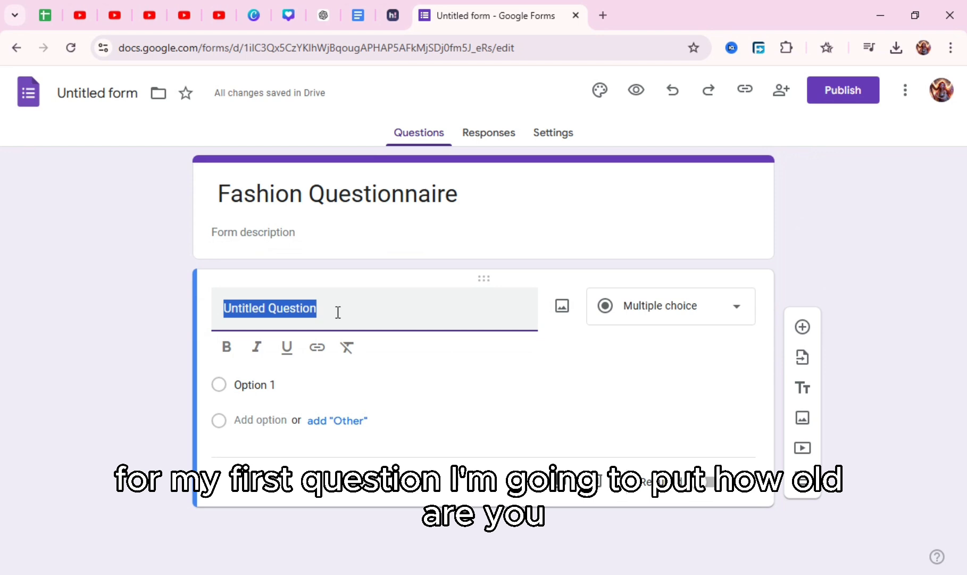
text(How old are you)
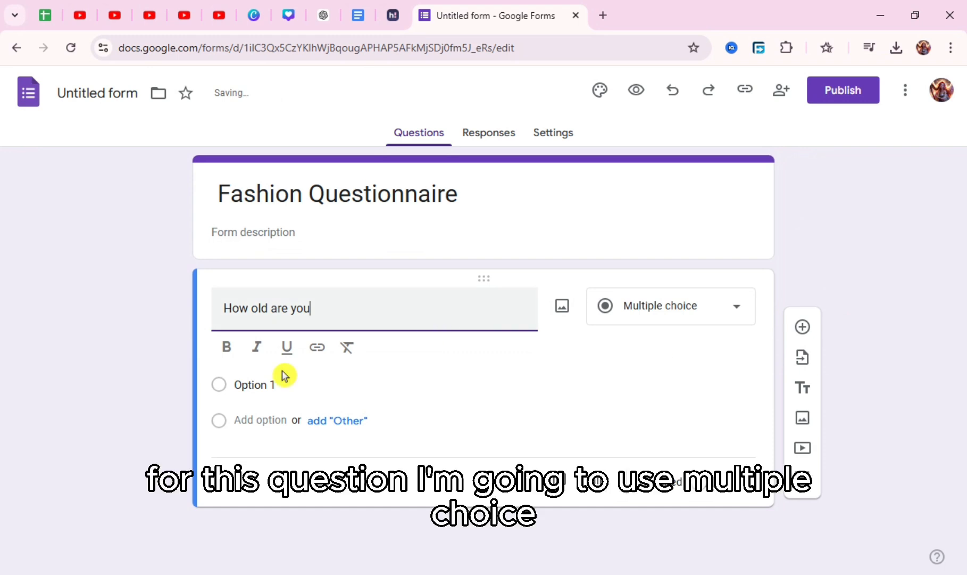
click(660, 317)
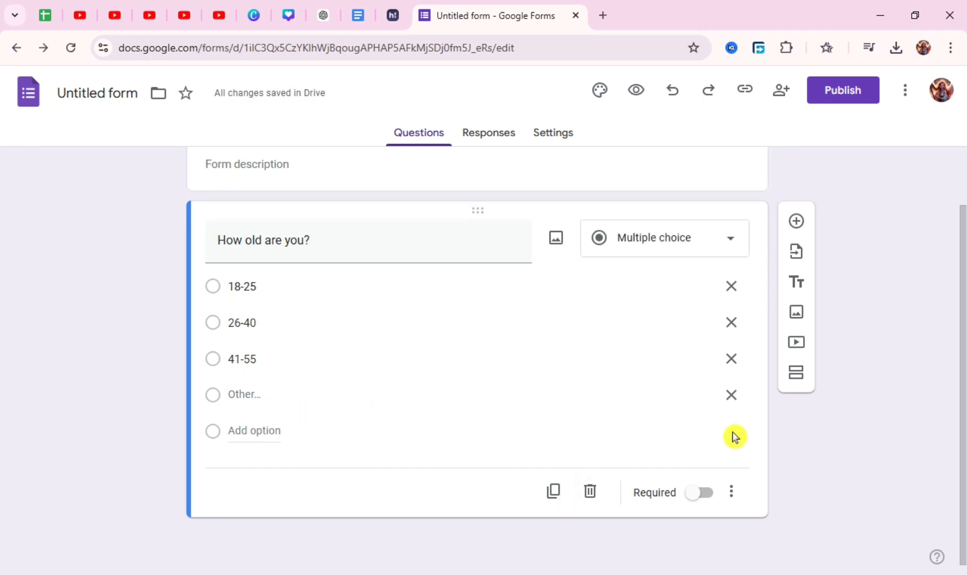
Step: Add a second question reading "Rate our services on a scale of one to ten"
click(799, 222)
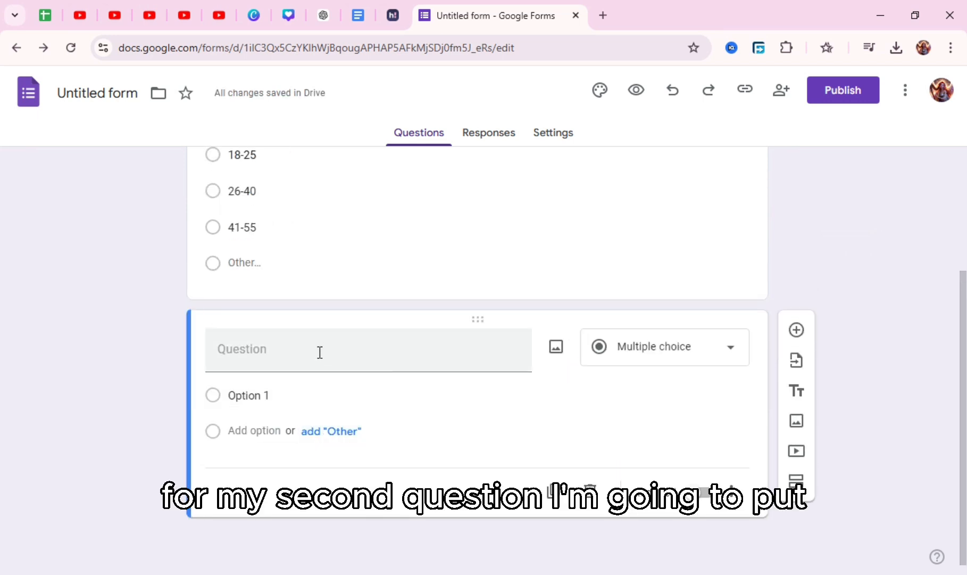
click(319, 352)
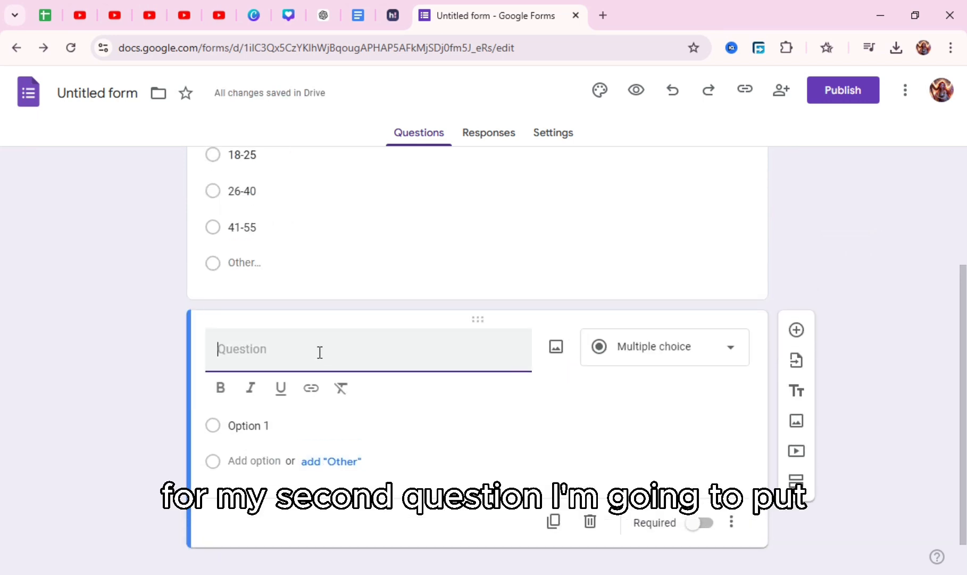
text(Rate our services on a scale of one to ten)
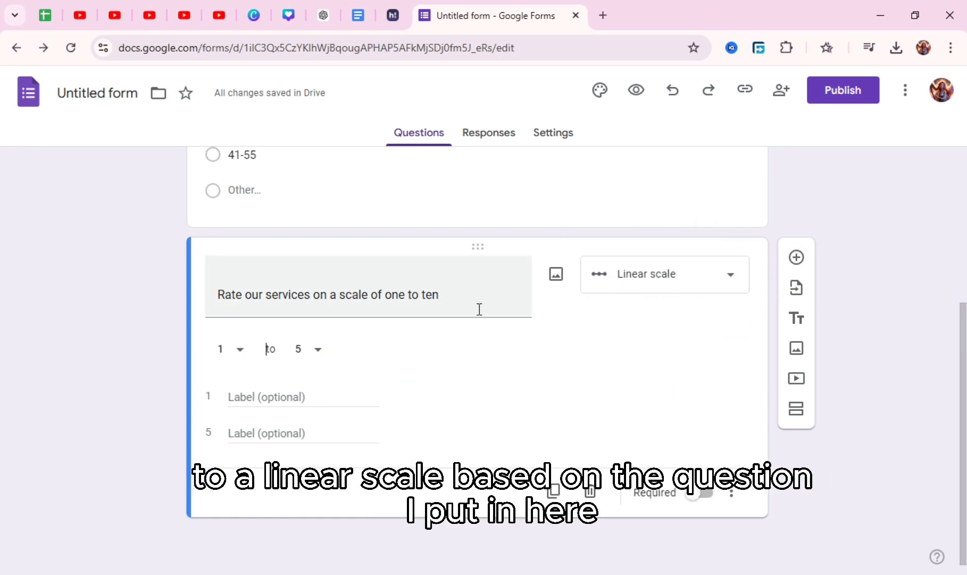
Step: Make the rating question a multiple choice grid with rows Product Quality, Shipping Speed and Customer service, and columns 1 to 10
click(682, 288)
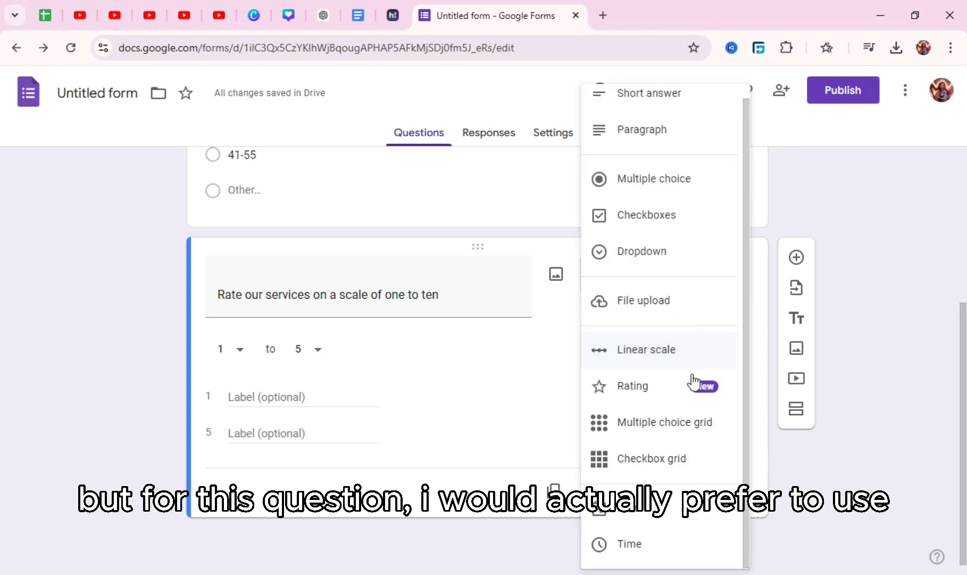
click(669, 428)
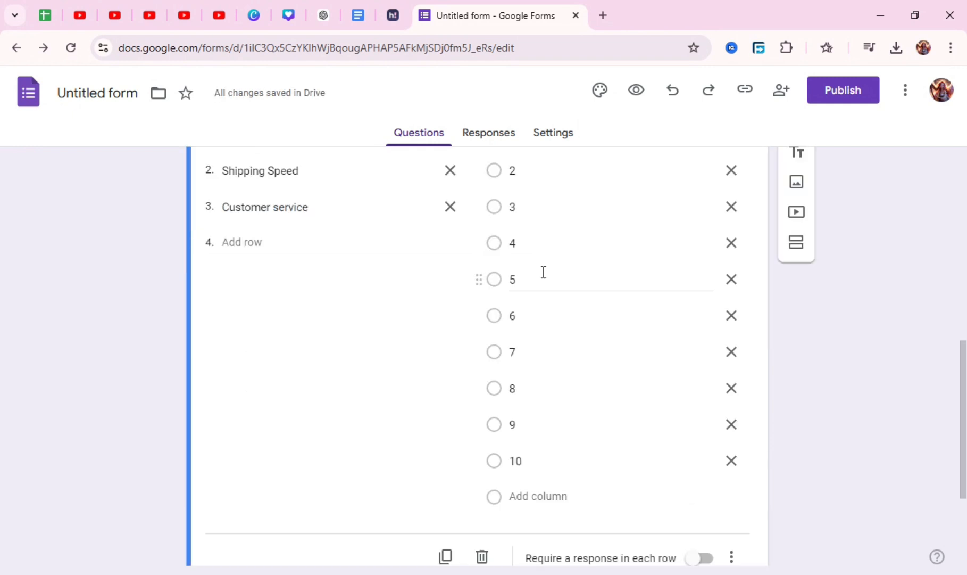
scroll(570, 393, down, 3)
scroll(565, 332, up, 3)
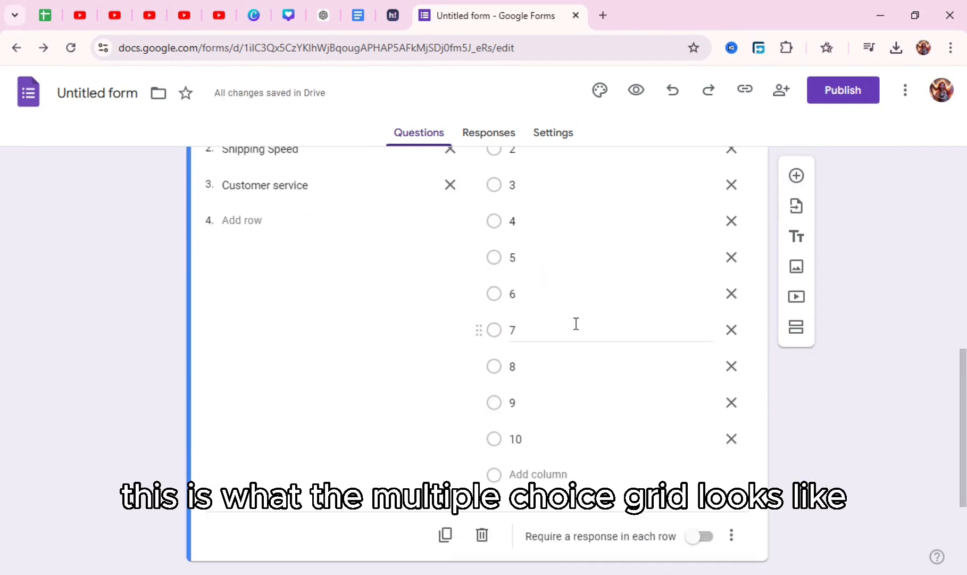
scroll(426, 265, up, 3)
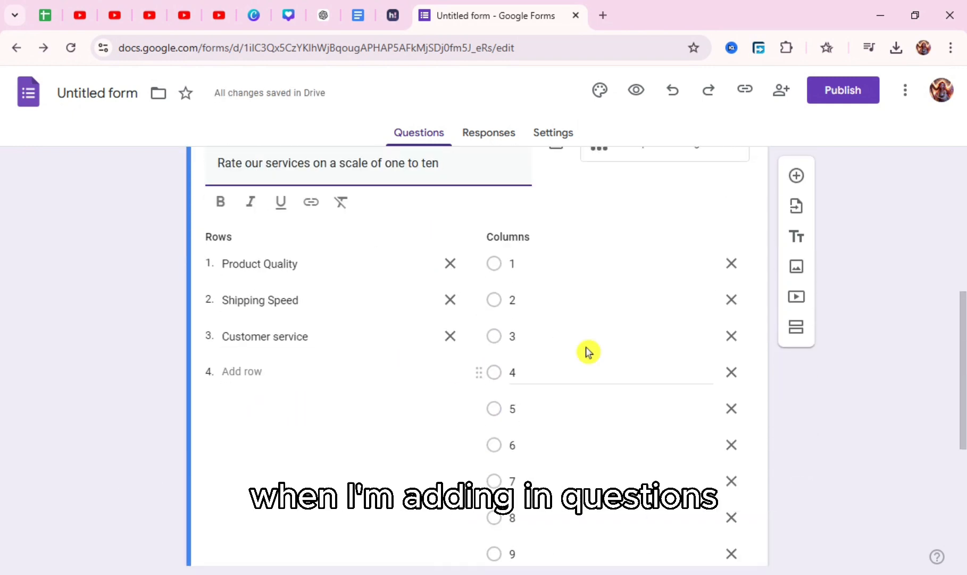
scroll(598, 291, down, 6)
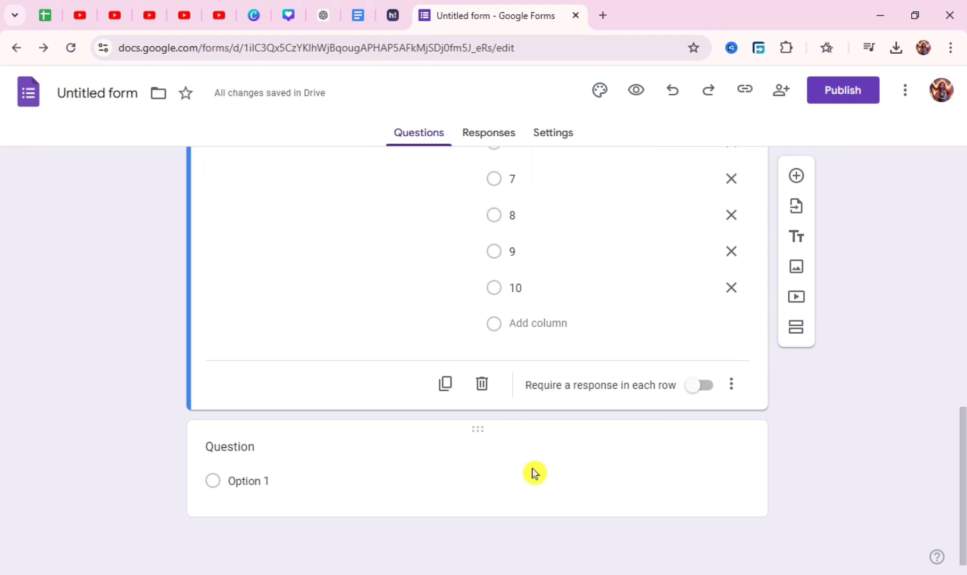
Step: Add the remaining questions below the rating grid: Gender, products to work on, why they need work, and new products to add
click(535, 473)
scroll(272, 345, up, 3)
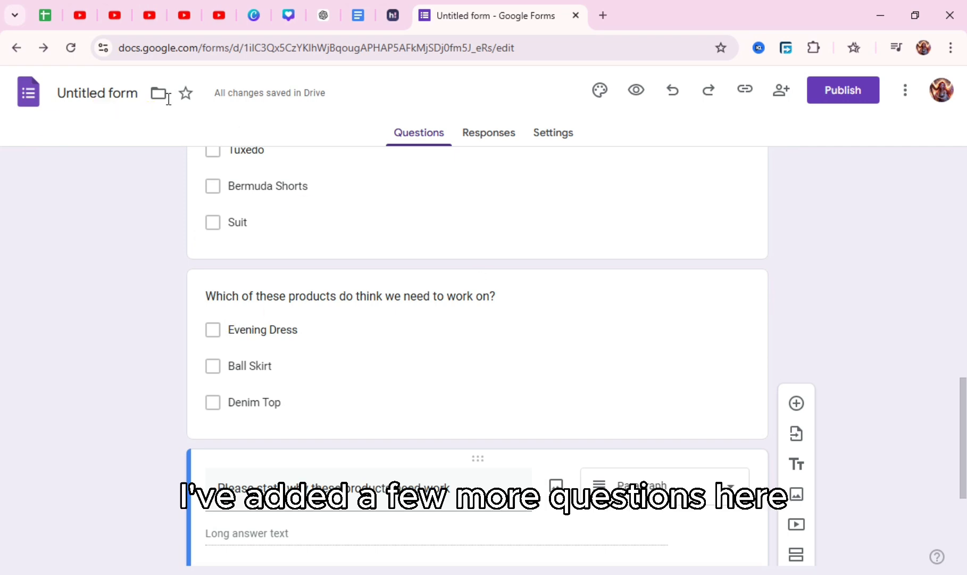
Step: Review the added questions in the editor and preview the form as a respondent would see it
scroll(240, 211, up, 3)
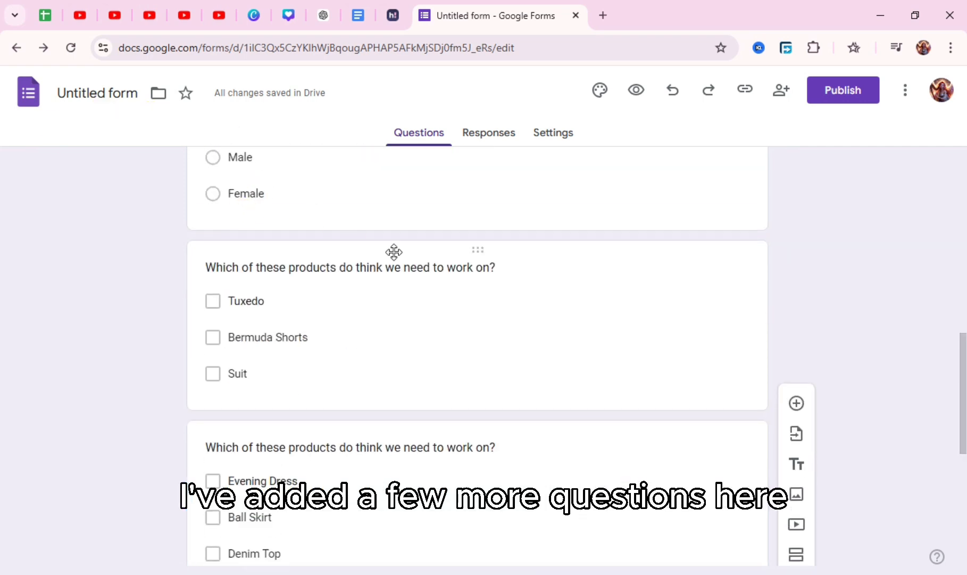
scroll(292, 224, down, 3)
scroll(292, 220, down, 3)
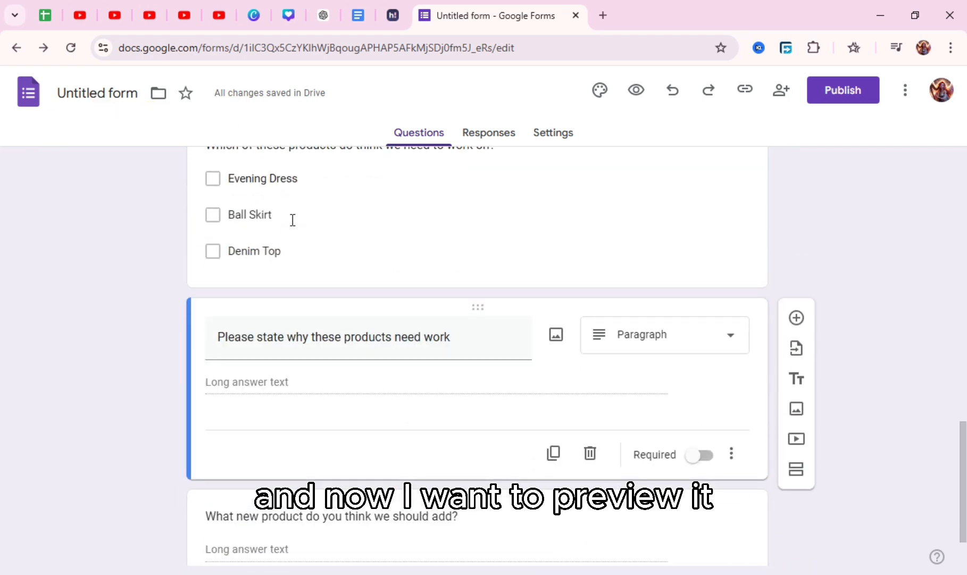
scroll(292, 219, down, 2)
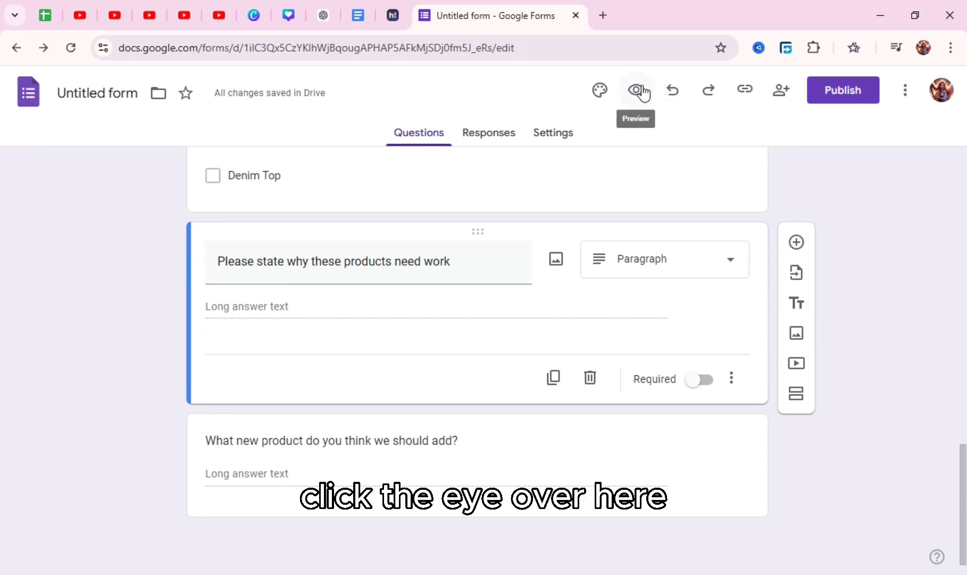
click(642, 93)
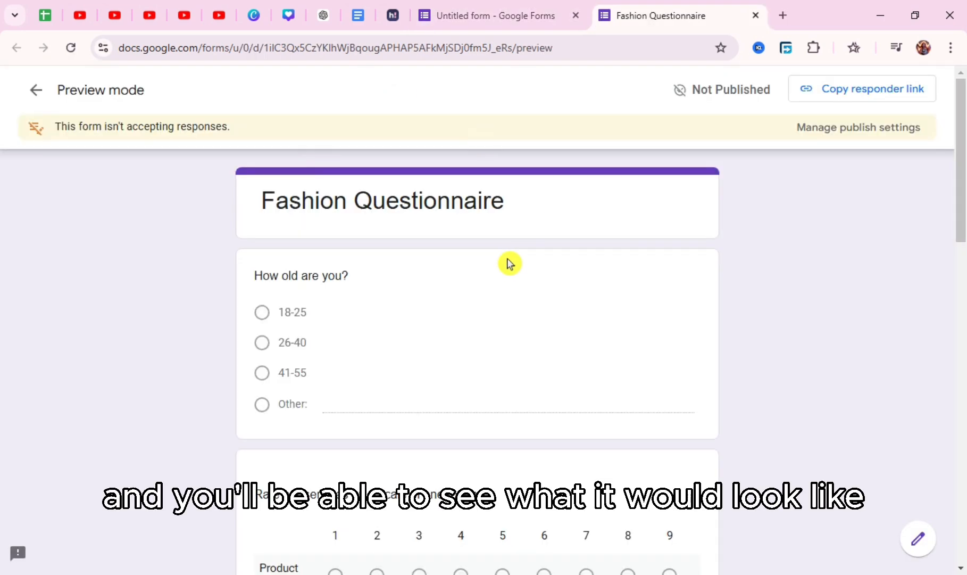
scroll(509, 260, down, 5)
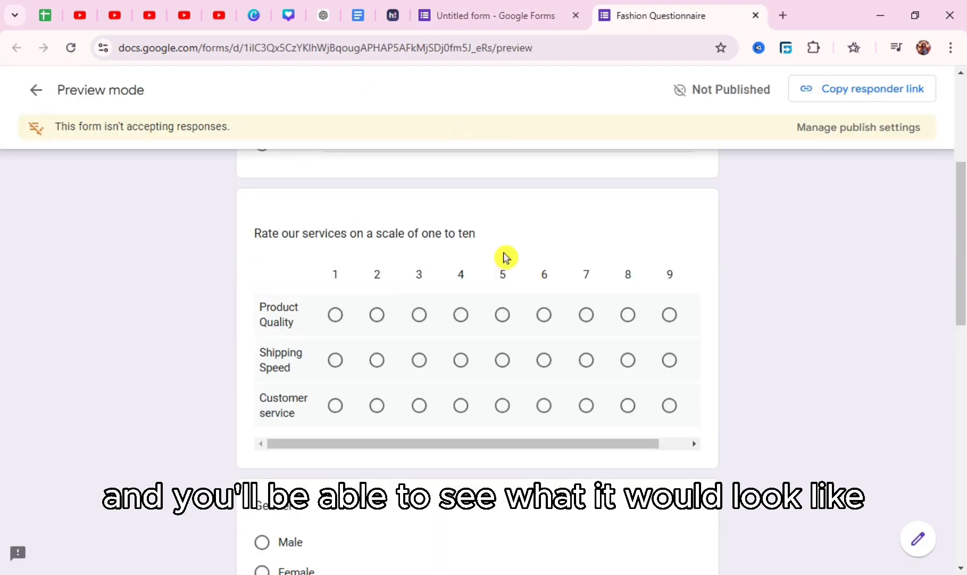
scroll(506, 257, down, 4)
Step: Try both the Male and Female answers to the Gender question in the preview and check the product questions that follow
click(378, 351)
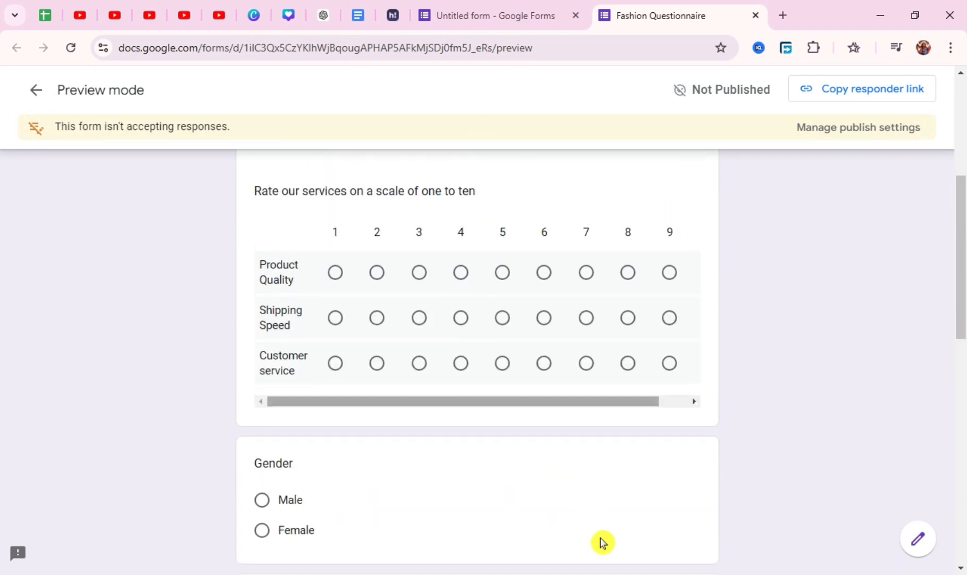
scroll(600, 542, down, 3)
click(261, 365)
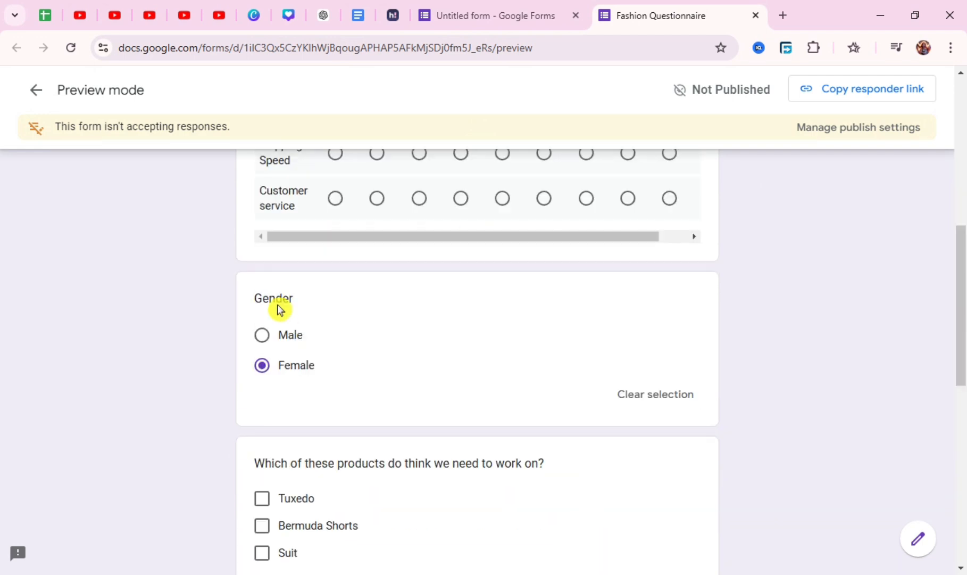
scroll(250, 319, down, 4)
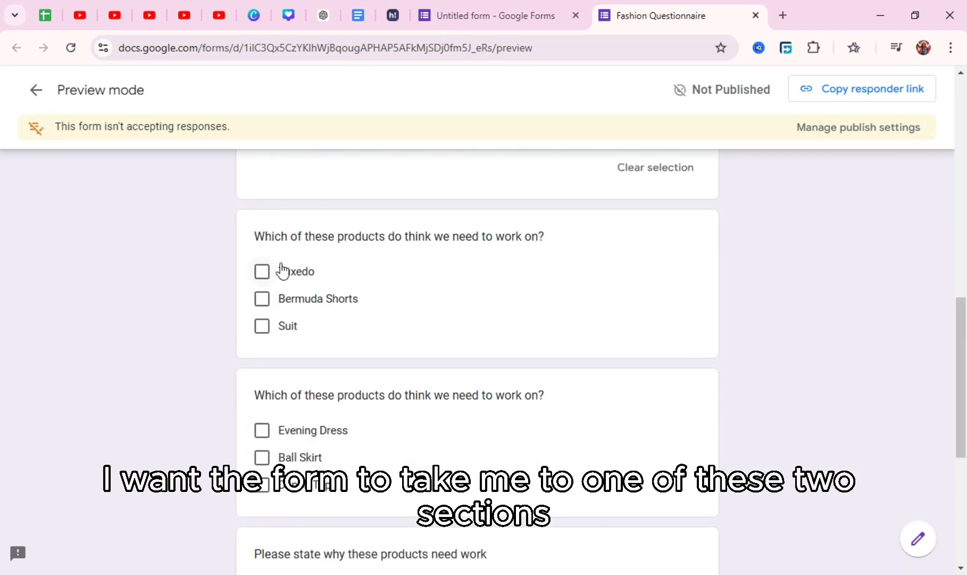
scroll(308, 222, up, 4)
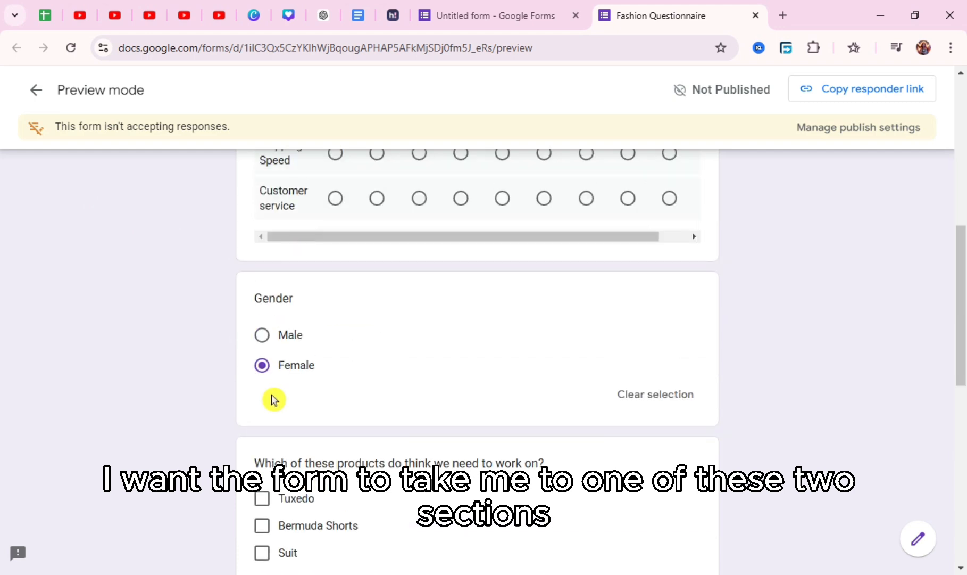
click(262, 335)
click(263, 367)
click(263, 338)
scroll(500, 298, down, 4)
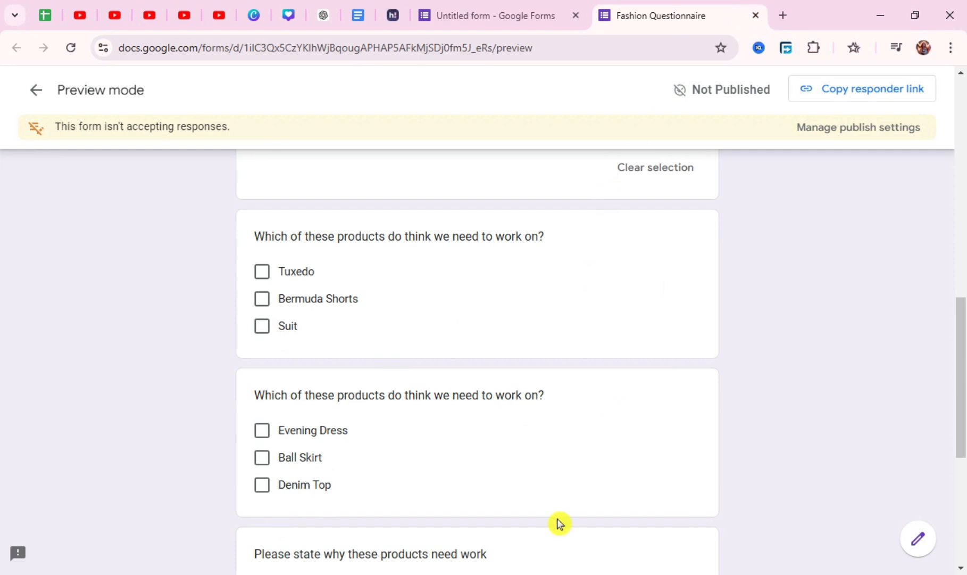
Step: Return to the form editor and add a new section after the Gender question and another after the Tuxedo, Bermuda Shorts and Suit question
click(506, 12)
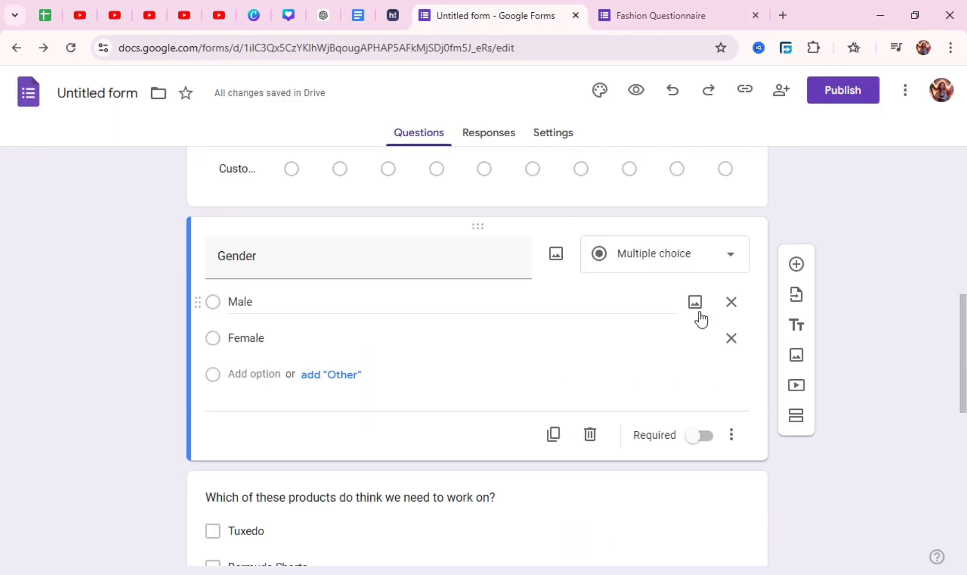
scroll(804, 360, down, 1)
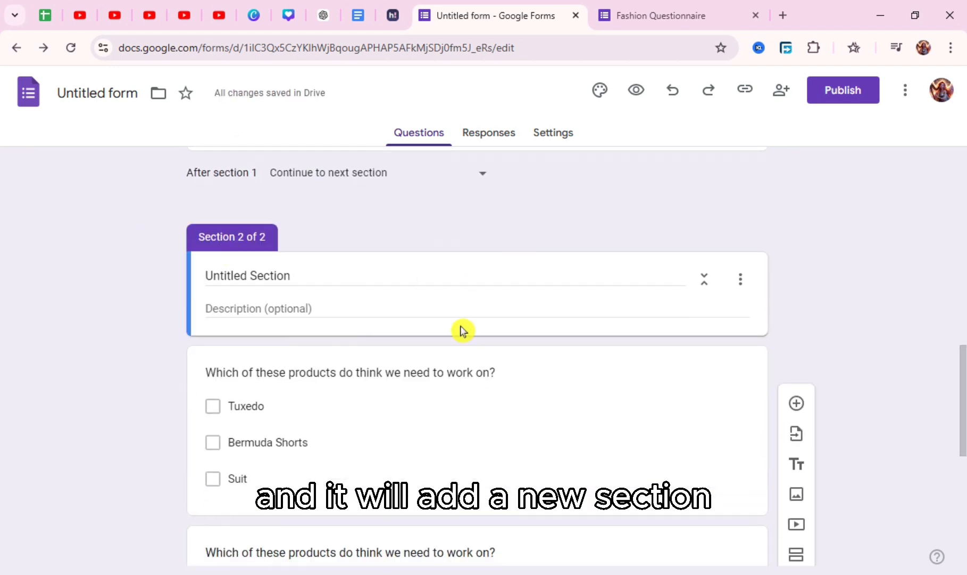
scroll(460, 328, down, 3)
click(680, 330)
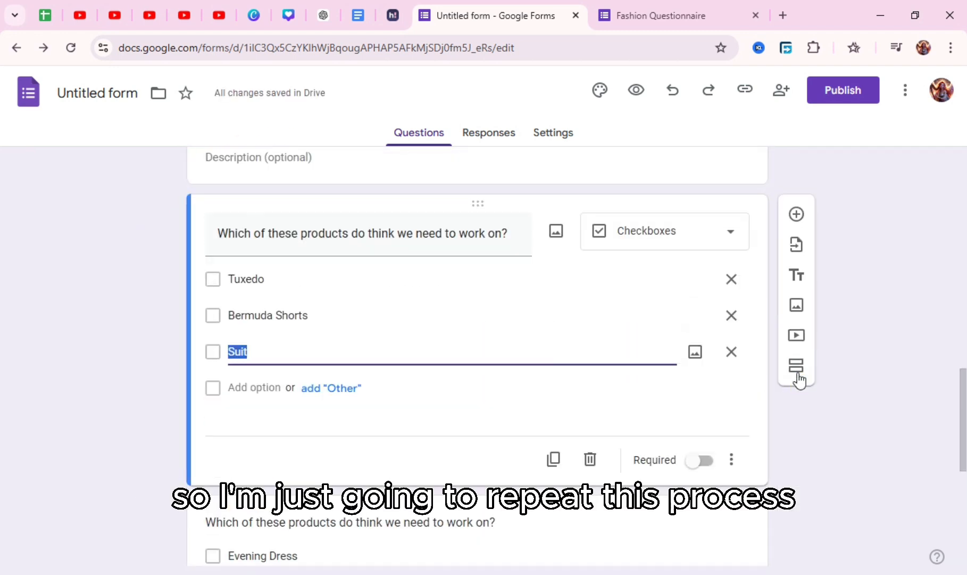
click(796, 367)
Step: Add a new section after the Evening Dress, Ball Skirt and Denim Top question
scroll(574, 300, down, 10)
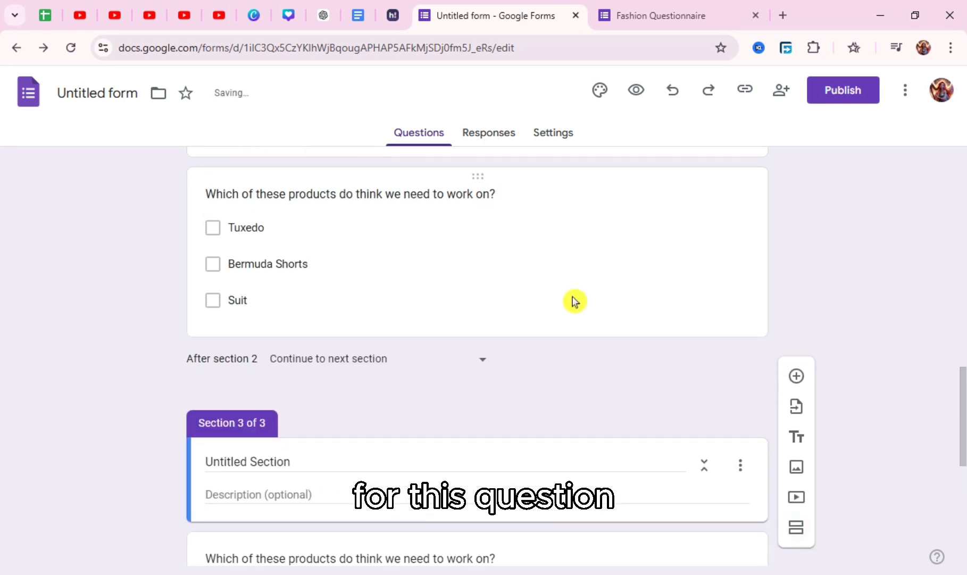
click(716, 264)
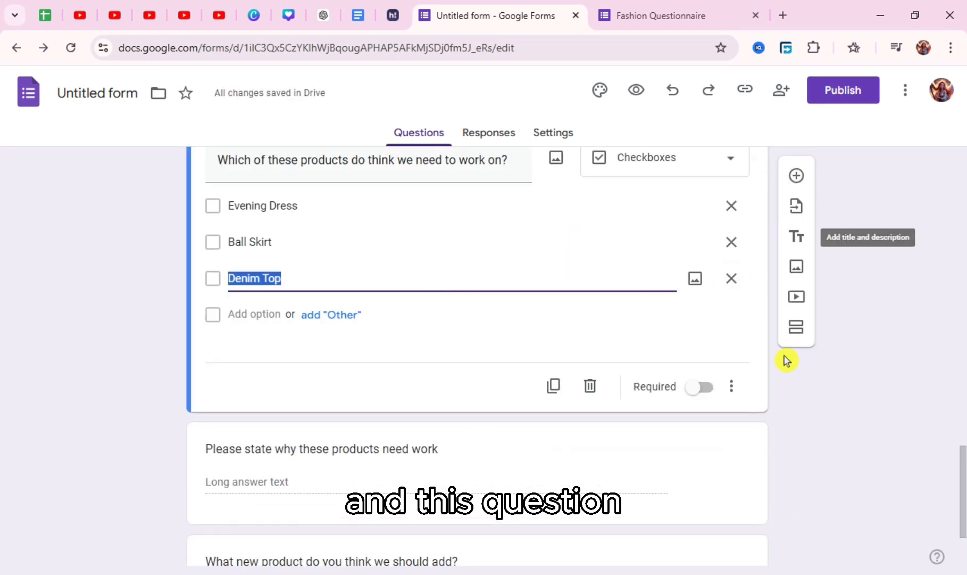
click(796, 330)
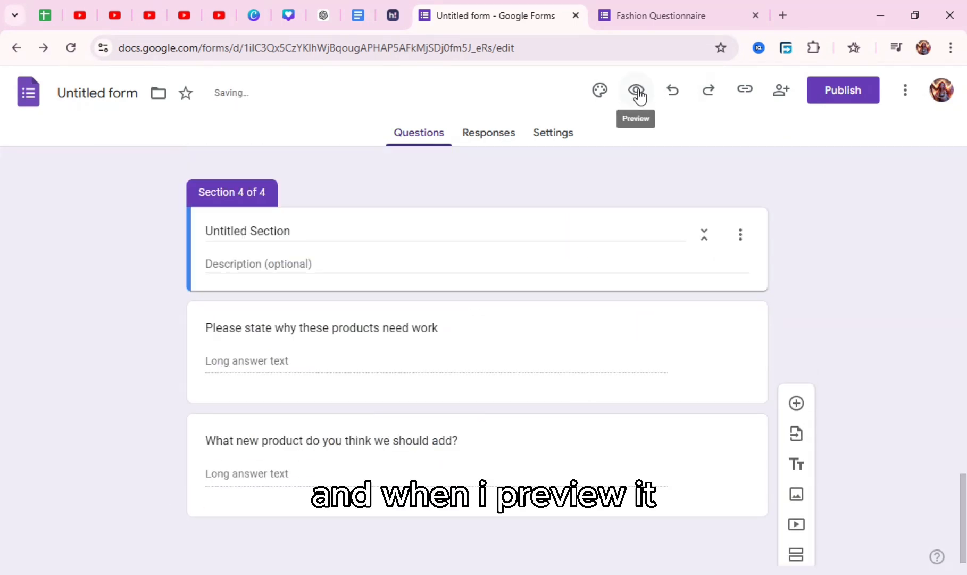
Step: Preview the sectioned form, move through its sections and try the Female answer to see which product question follows
click(636, 90)
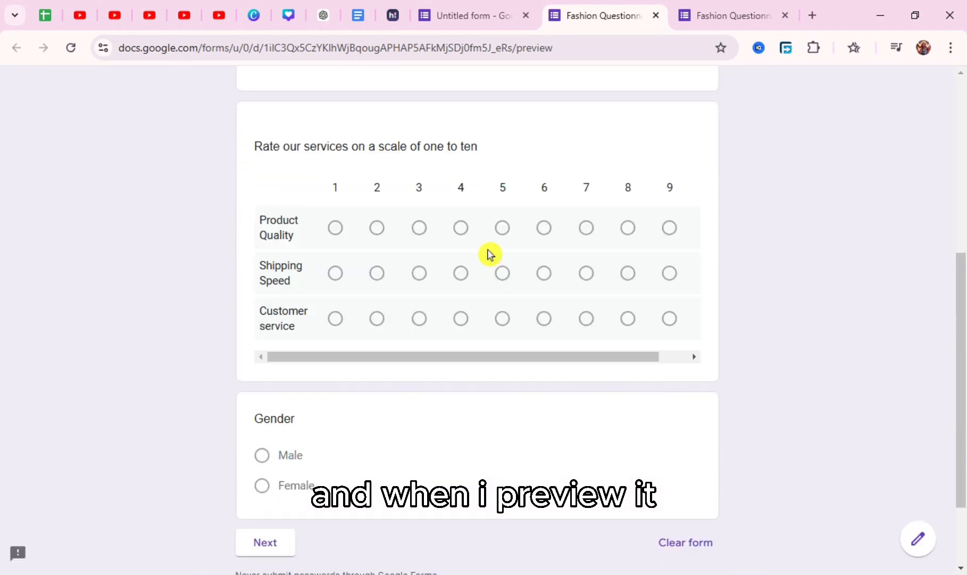
scroll(490, 254, down, 3)
click(266, 435)
click(328, 457)
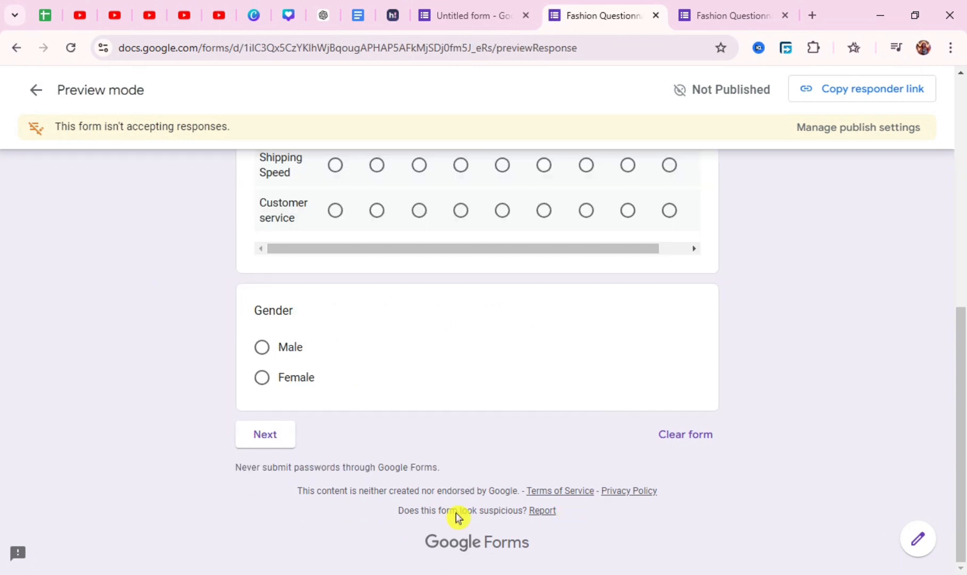
click(288, 379)
click(277, 466)
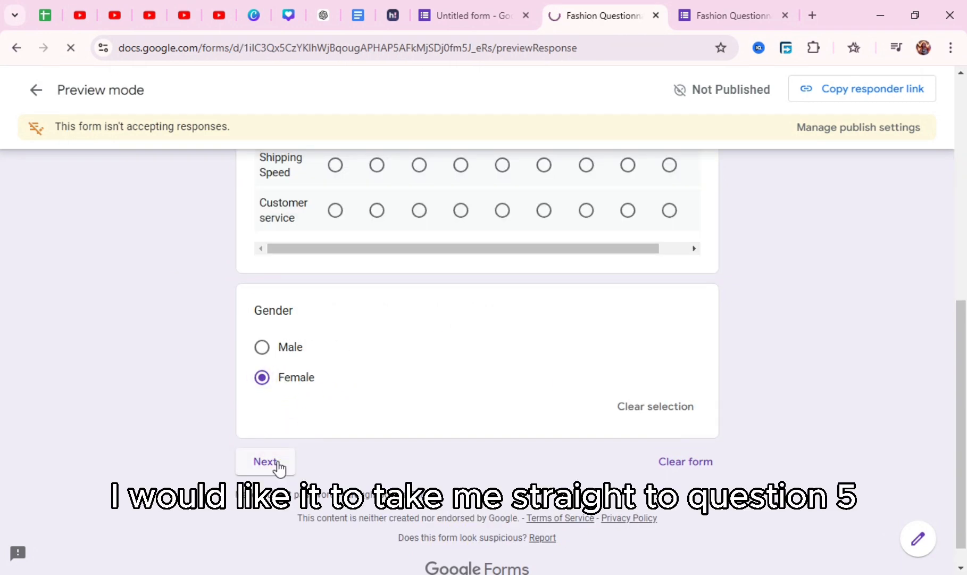
click(336, 458)
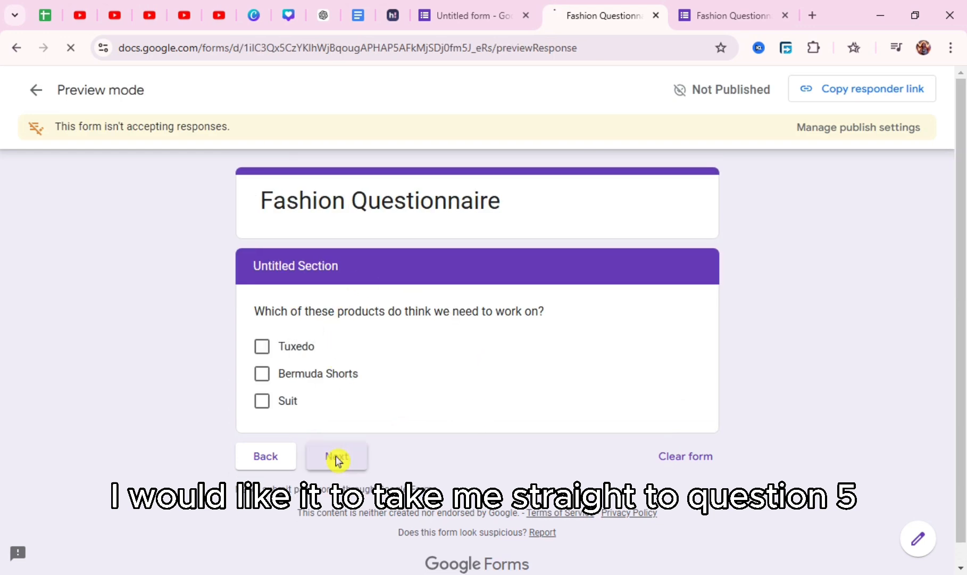
click(270, 460)
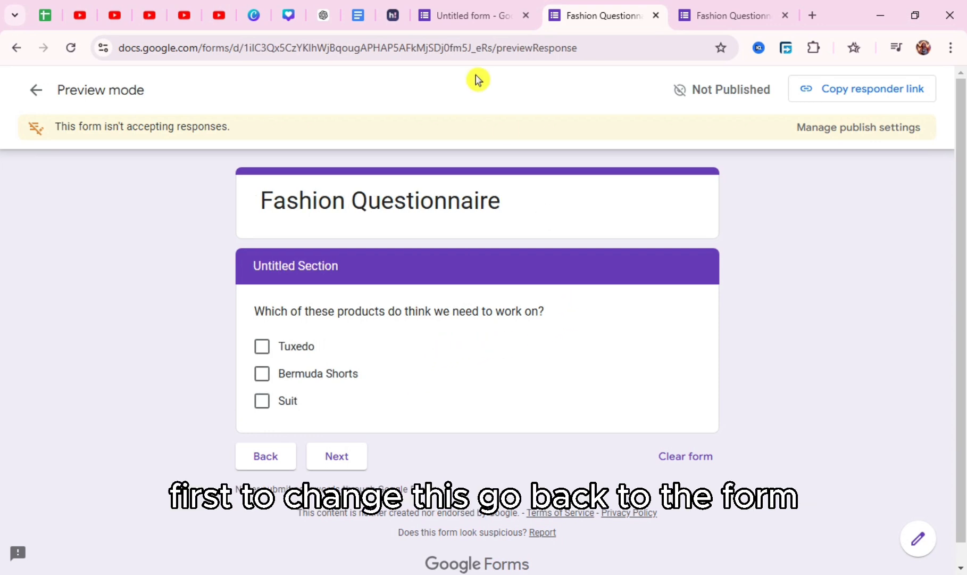
Step: Return to the form editor and make the Gender question go to a section based on the answer
click(449, 7)
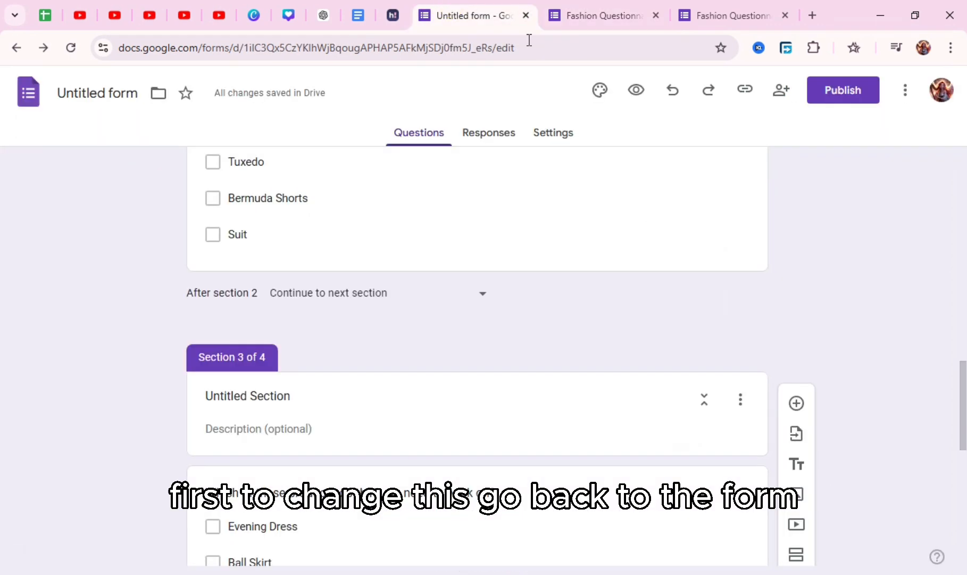
scroll(553, 289, down, 4)
scroll(552, 288, up, 14)
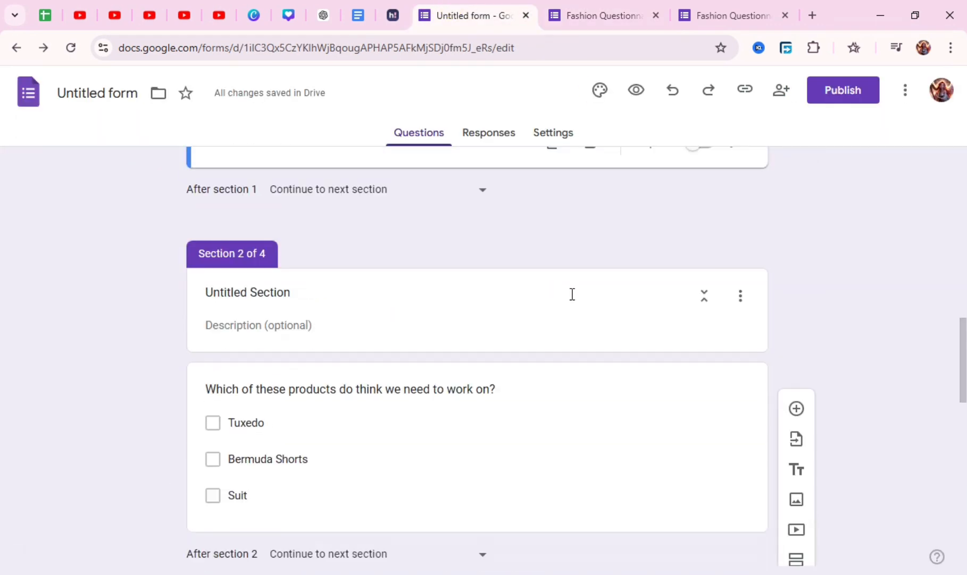
scroll(702, 315, down, 3)
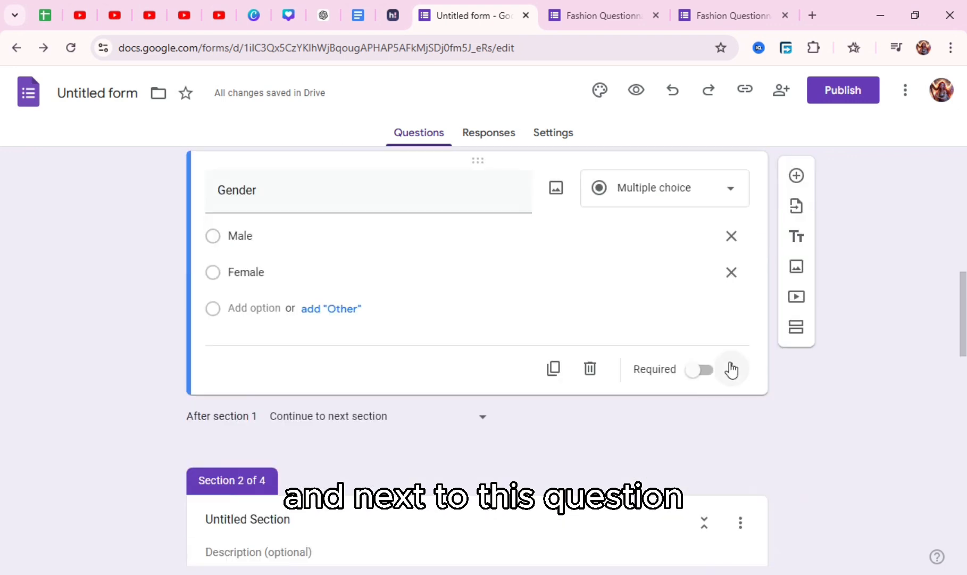
click(731, 368)
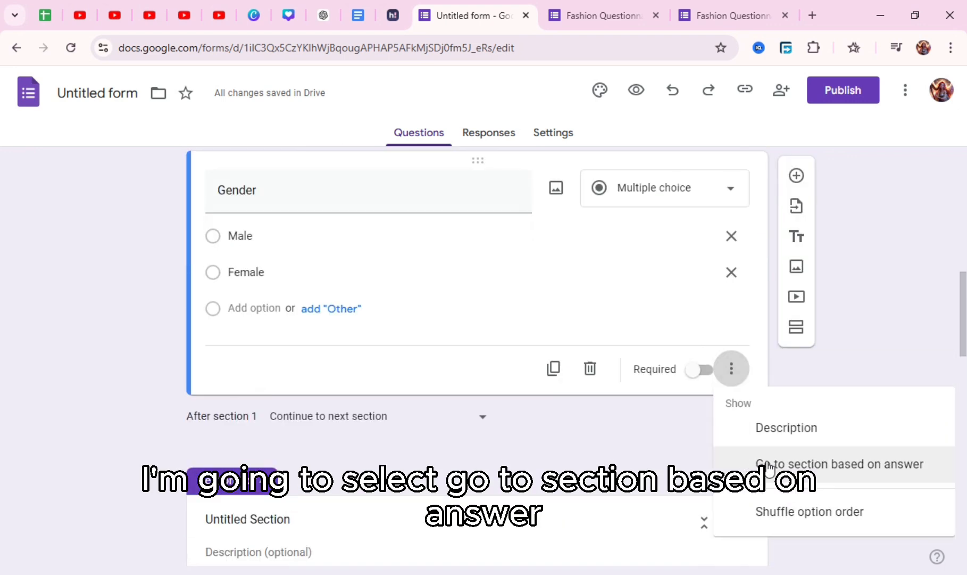
click(768, 464)
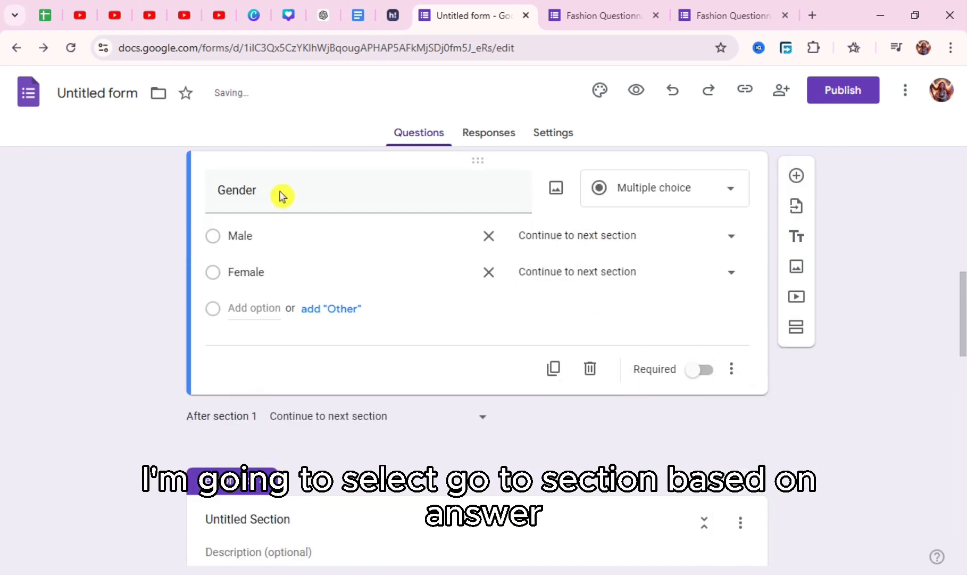
Step: Route the Male answer of the Gender question to section 2 and the Female answer to section 3
click(644, 242)
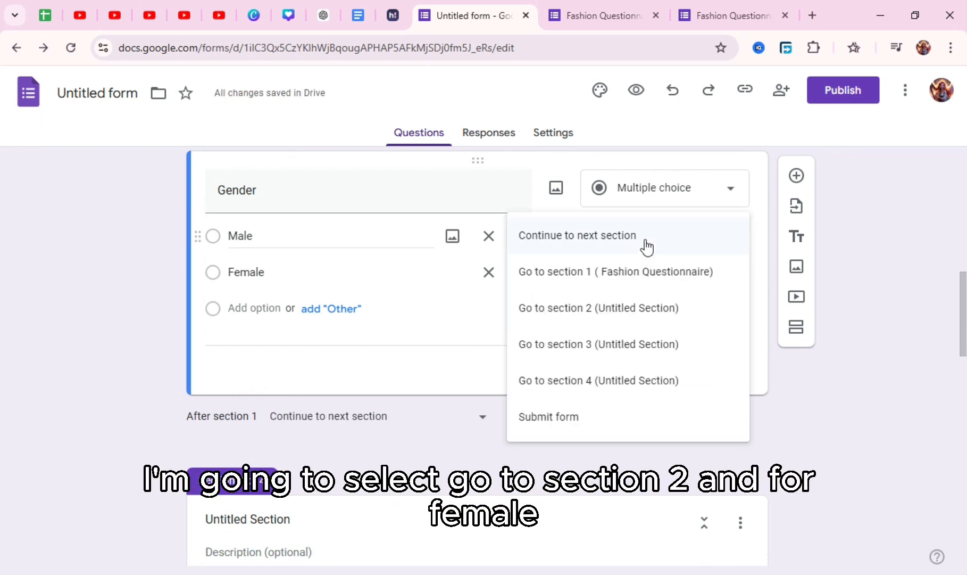
click(612, 314)
click(641, 274)
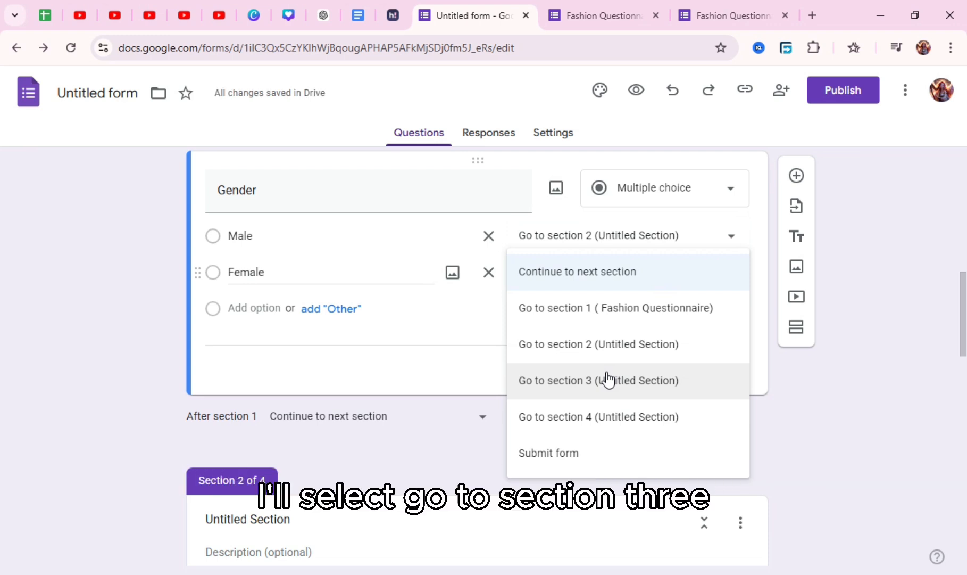
click(606, 379)
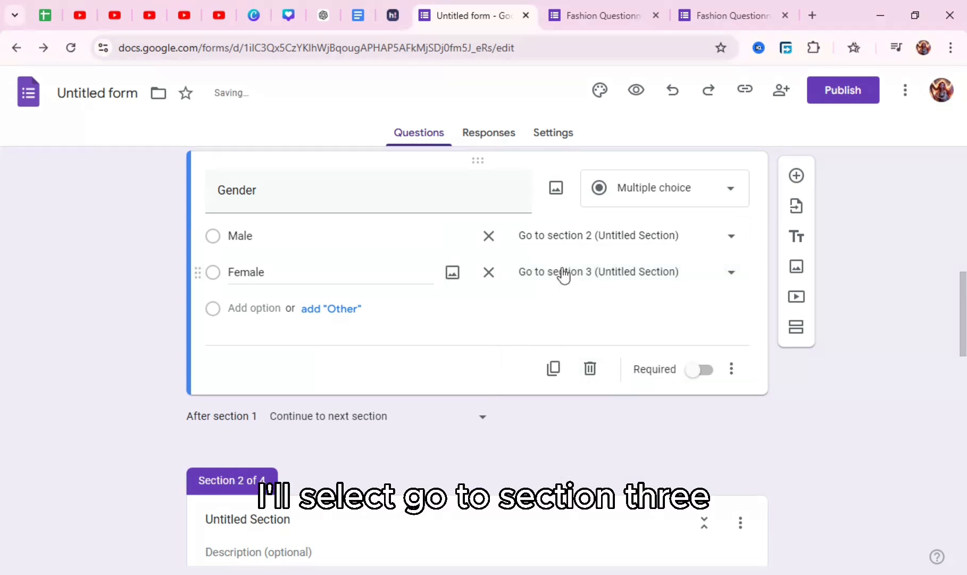
Step: Preview the form again and submit the Female answer to check which section the new routing opens
scroll(569, 250, down, 10)
click(636, 92)
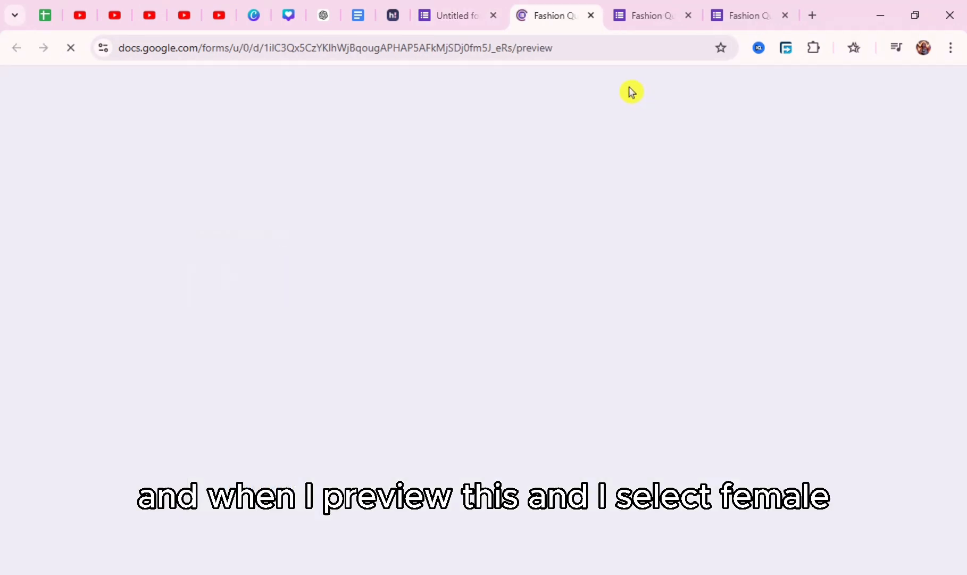
scroll(383, 229, down, 6)
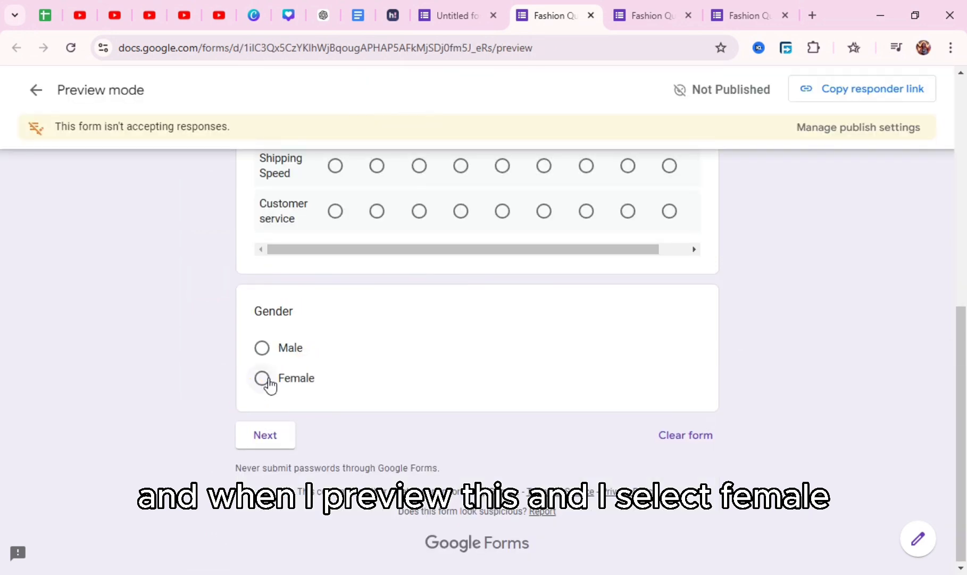
click(262, 379)
click(286, 469)
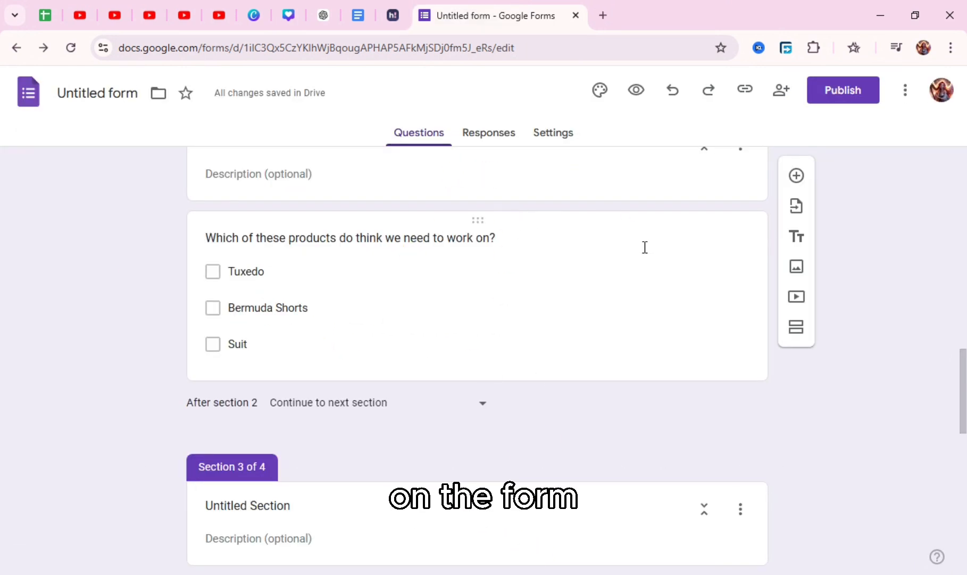
Step: Open the form's theme settings and change the theme color to dark blue
scroll(659, 289, down, 2)
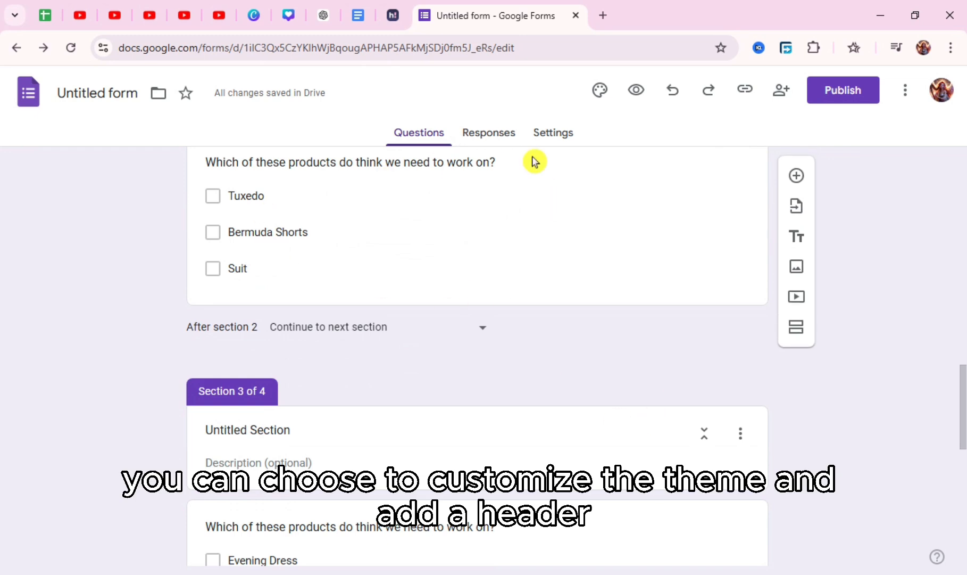
click(605, 96)
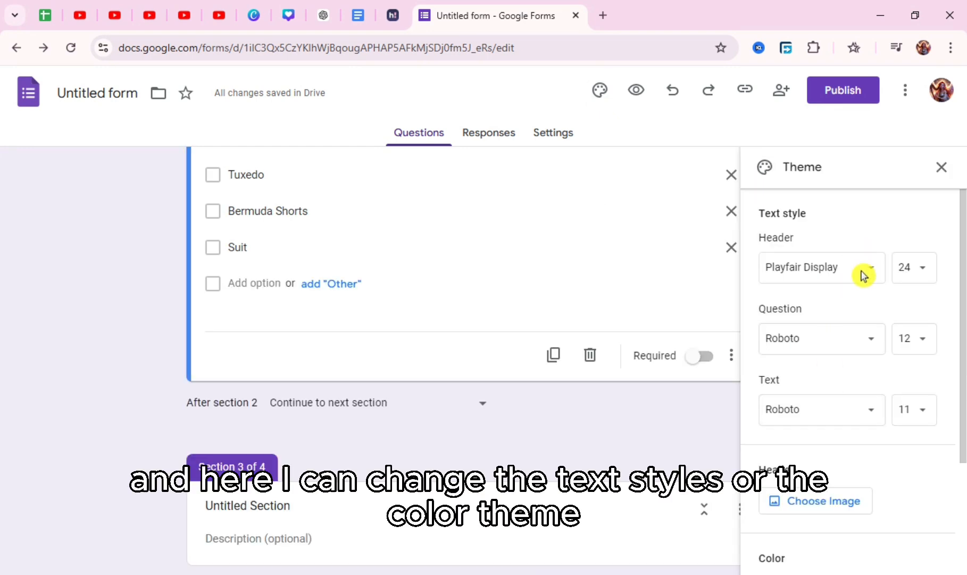
scroll(854, 315, down, 3)
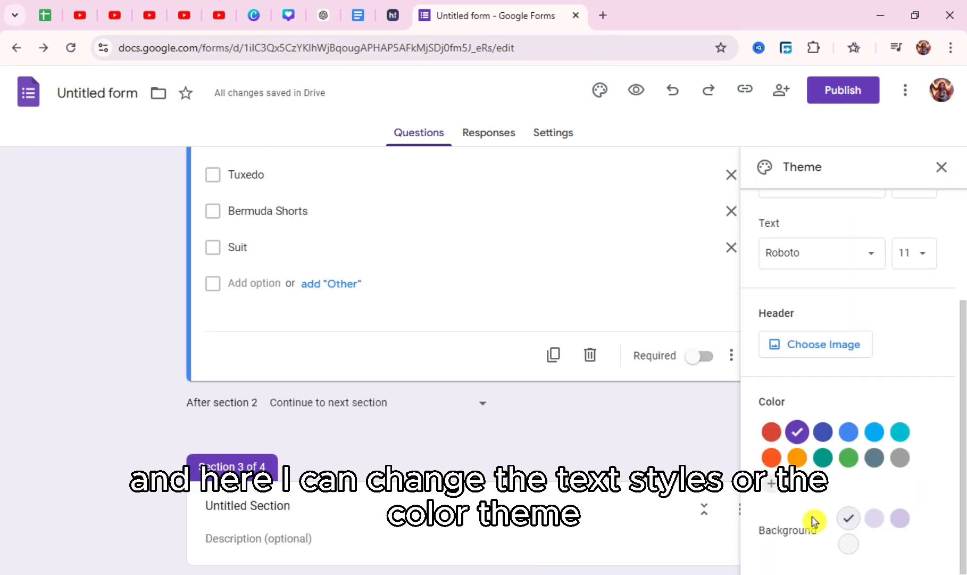
click(823, 432)
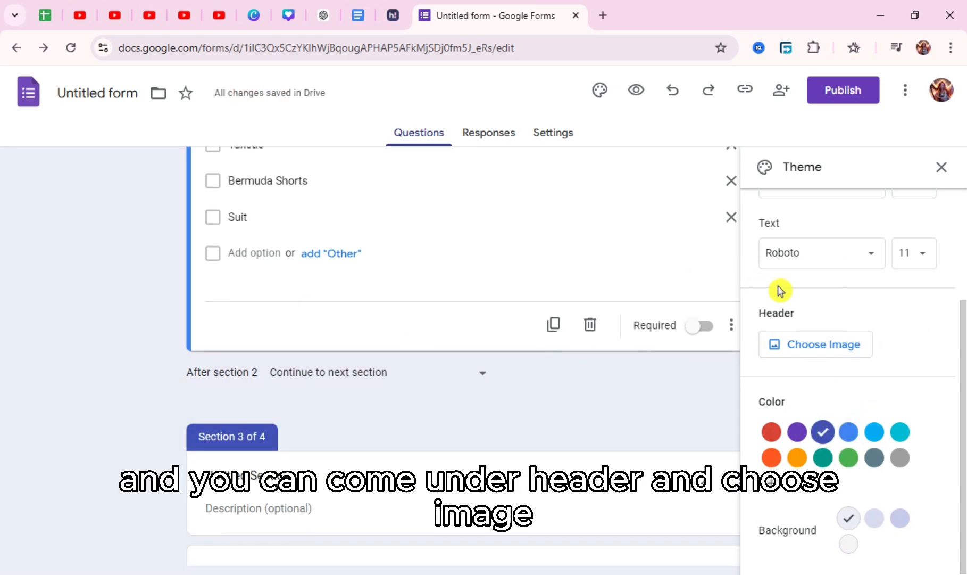
Step: Insert the first Work and School image, with blue streaks of light, as the form's header
click(826, 346)
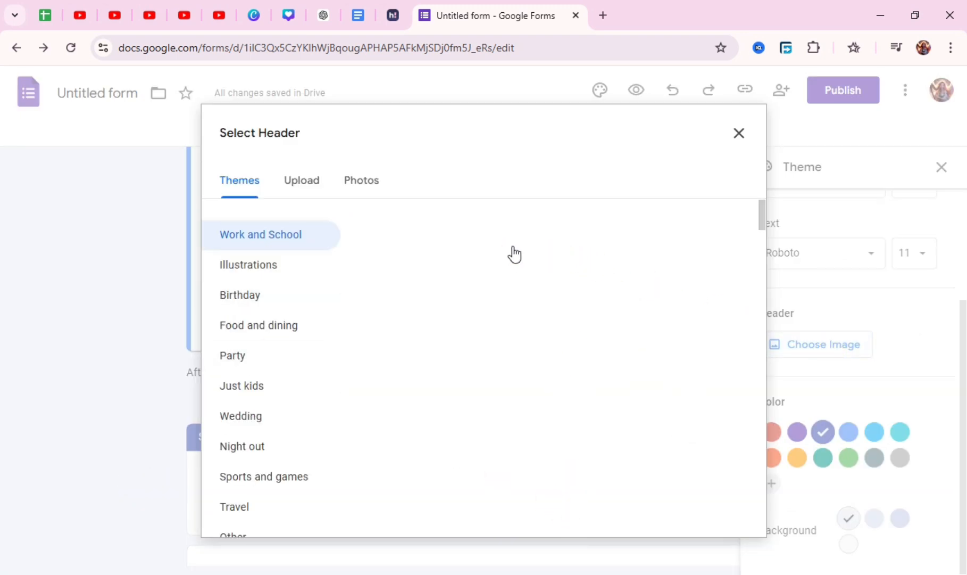
scroll(393, 279, down, 2)
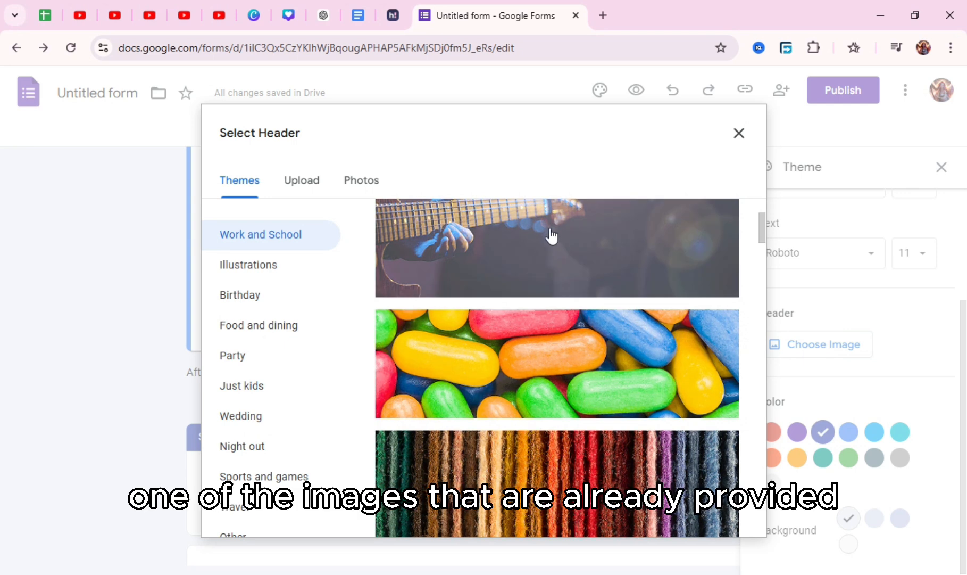
scroll(532, 293, down, 4)
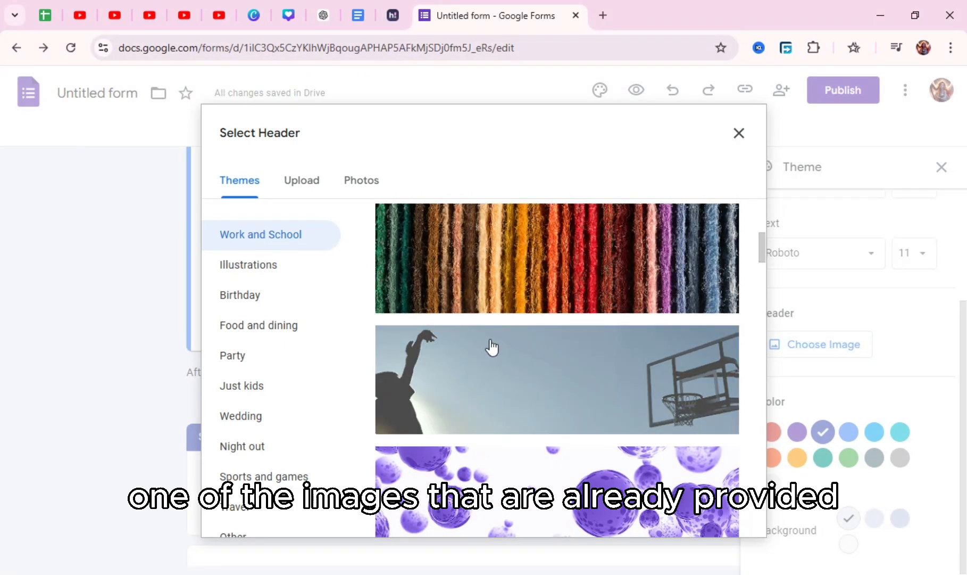
click(286, 183)
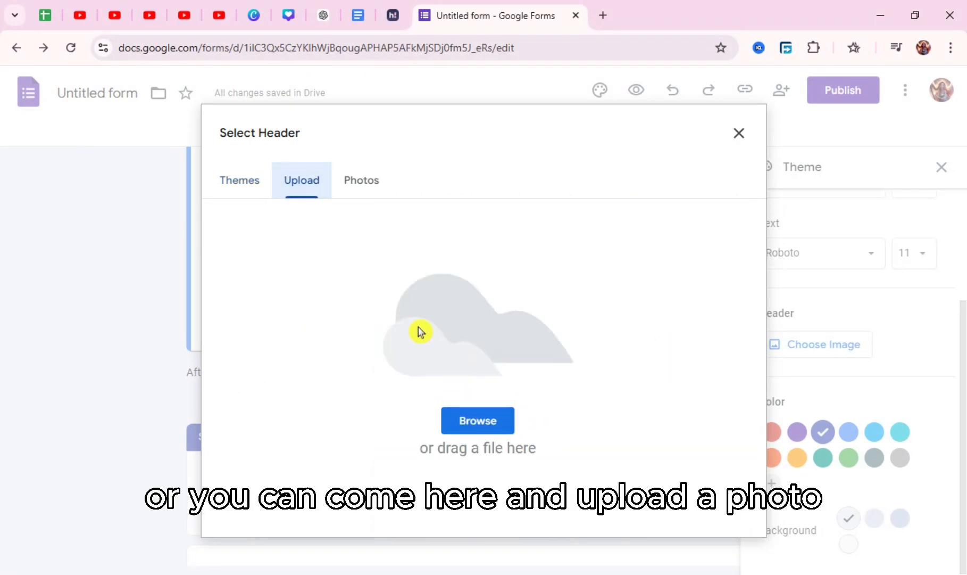
click(223, 179)
click(616, 274)
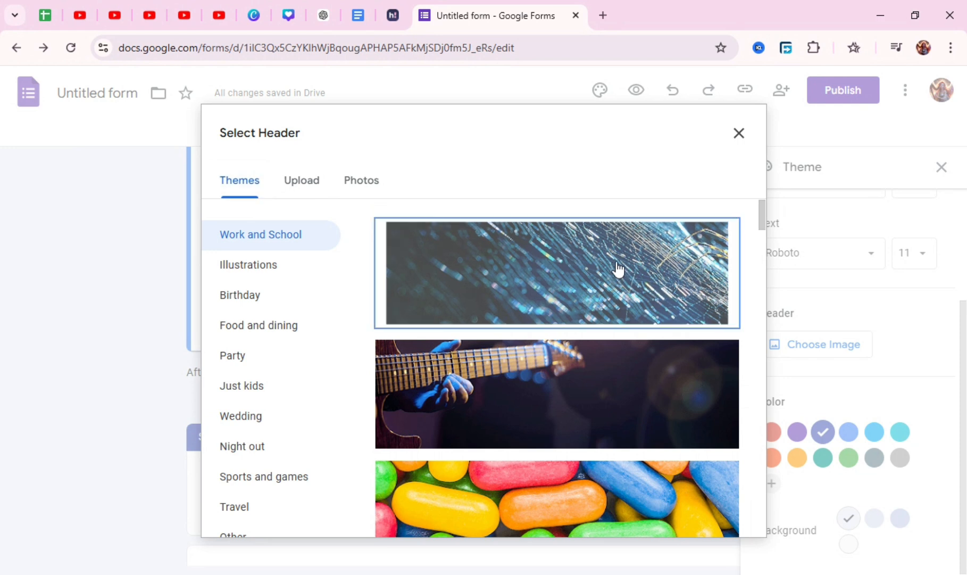
scroll(648, 367, down, 4)
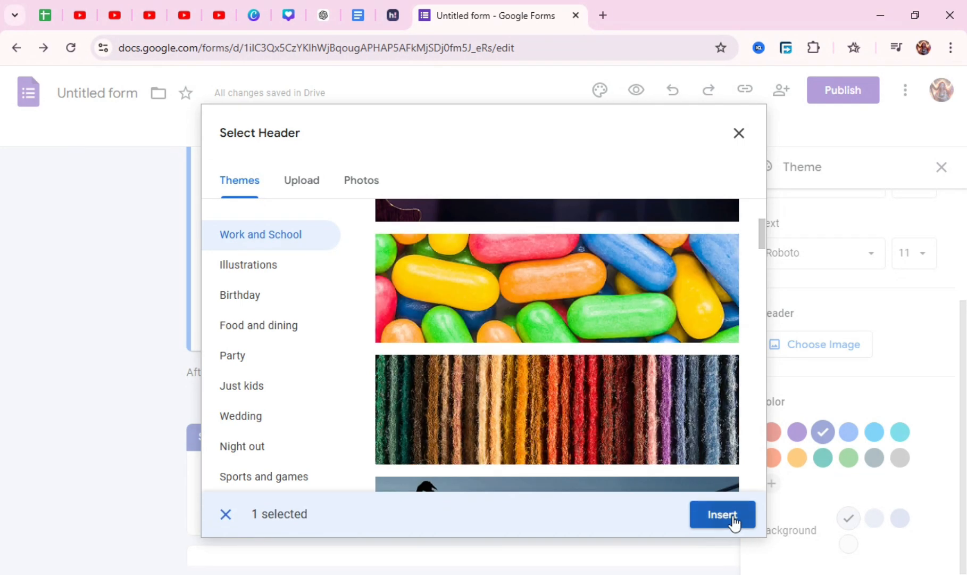
click(734, 523)
scroll(546, 335, up, 10)
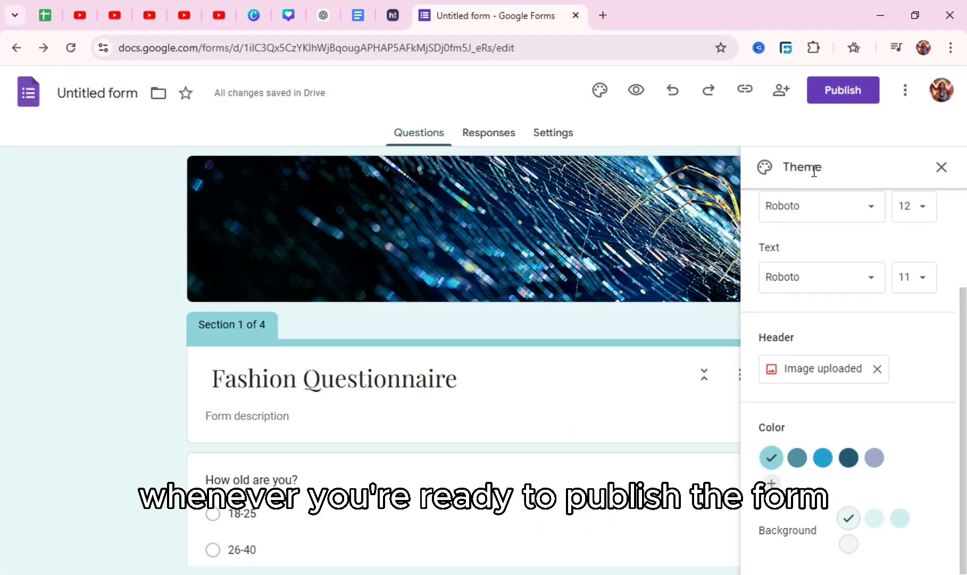
Step: Publish the form for anyone with the link and copy its responder link
click(845, 98)
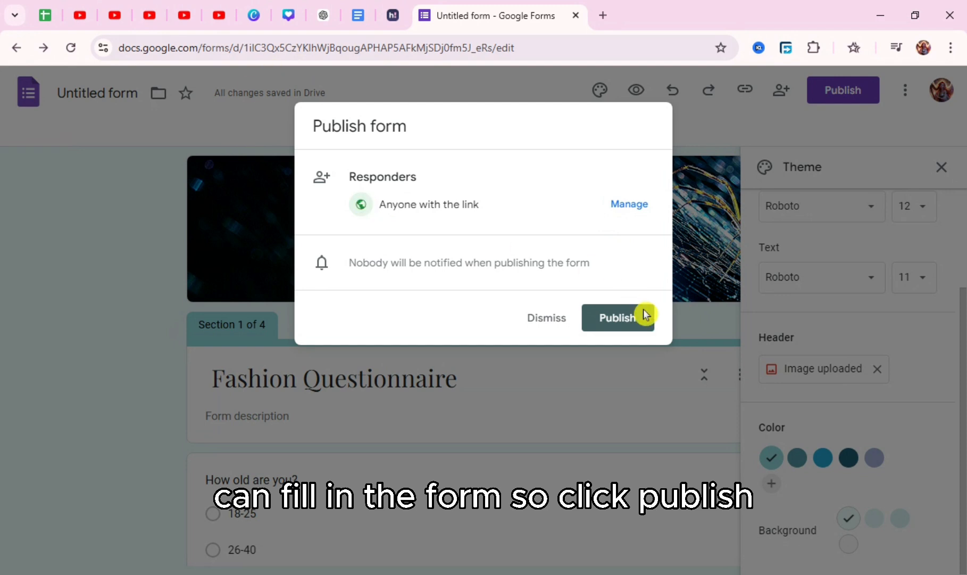
click(622, 322)
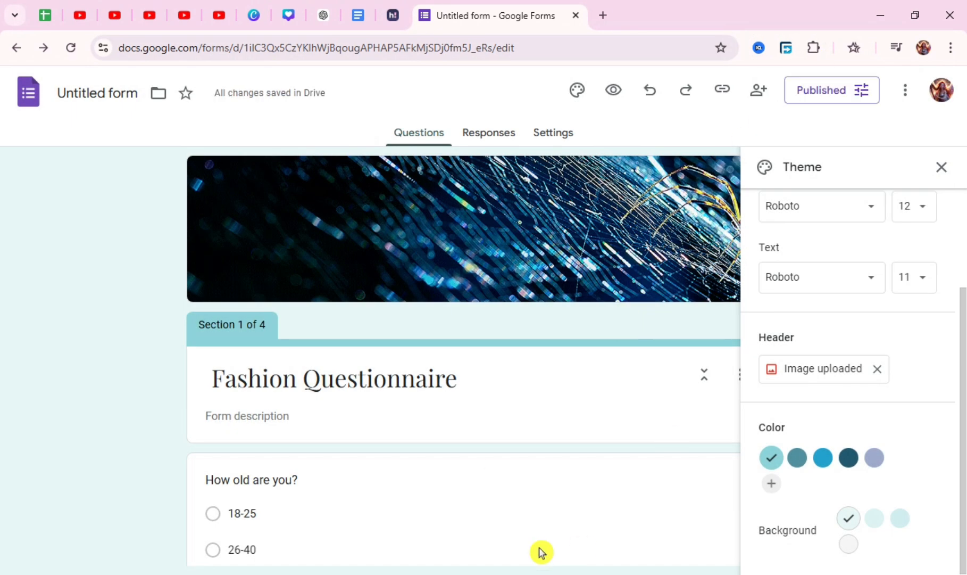
click(727, 98)
click(916, 189)
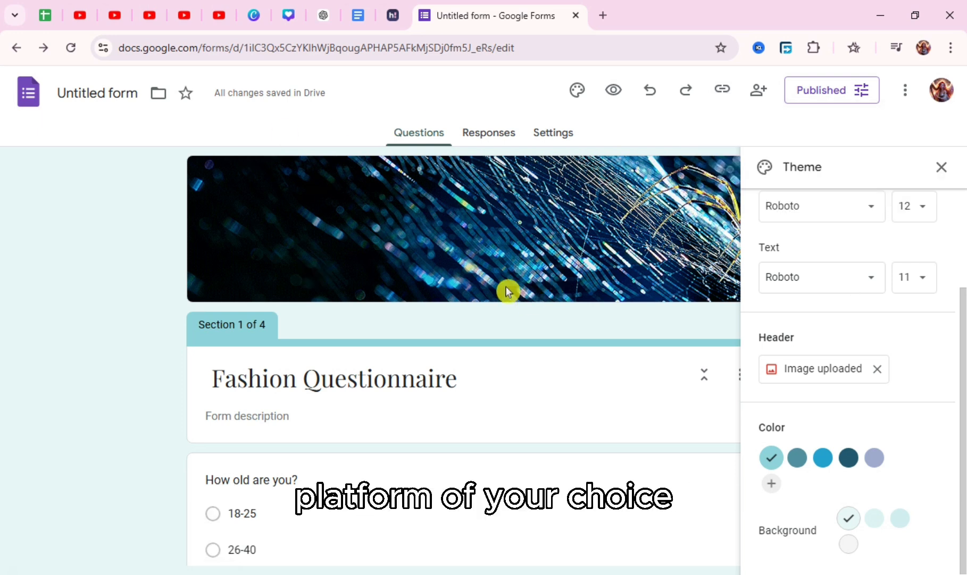
Step: Open the copied responder link in a new browser tab and look through the published form
scroll(444, 214, down, 3)
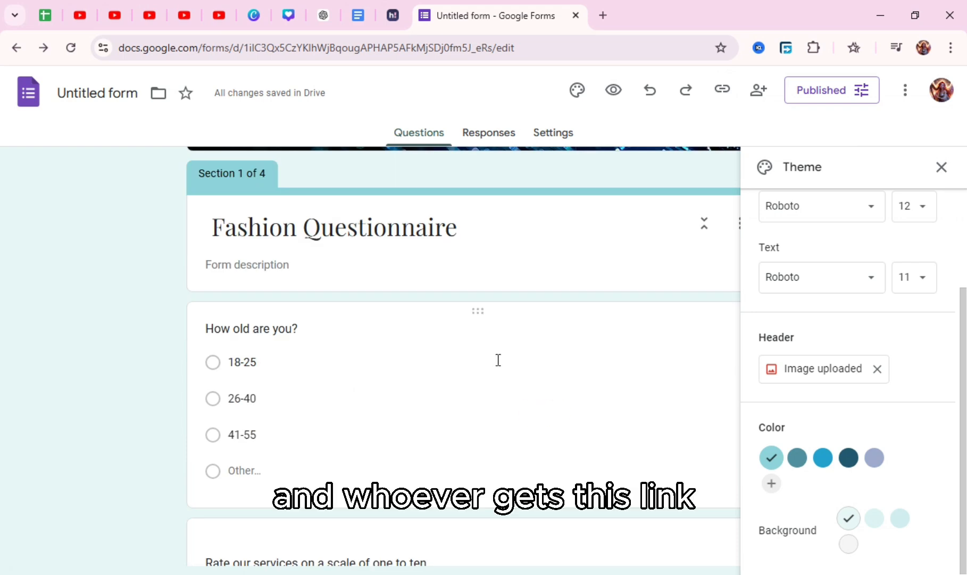
scroll(417, 306, up, 3)
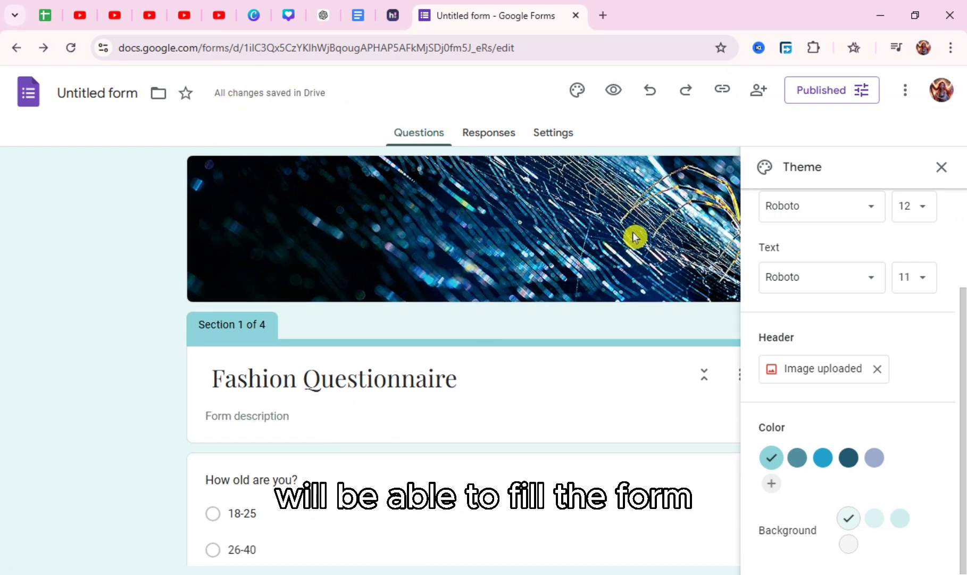
key(ctrl+t)
click(337, 51)
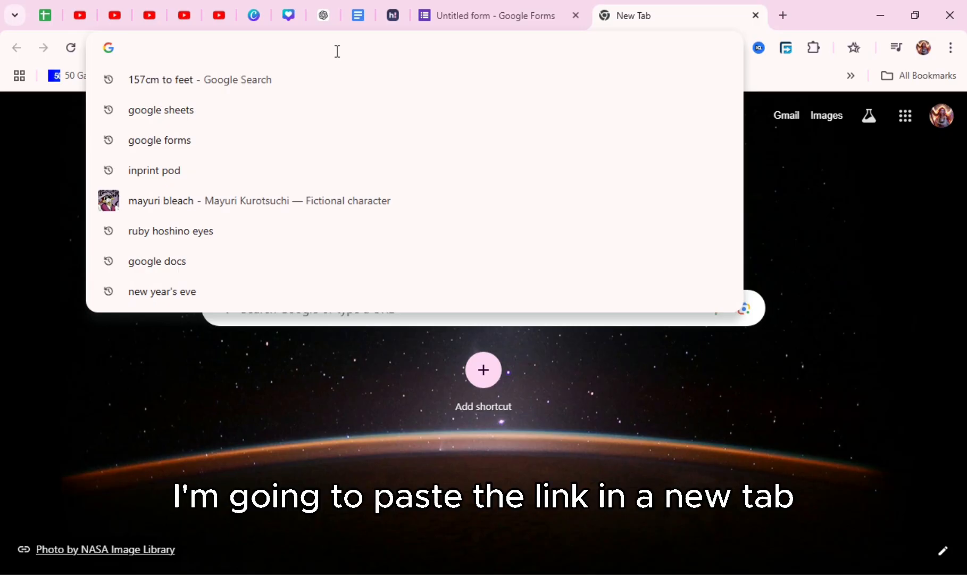
key(ctrl+v)
key(Return)
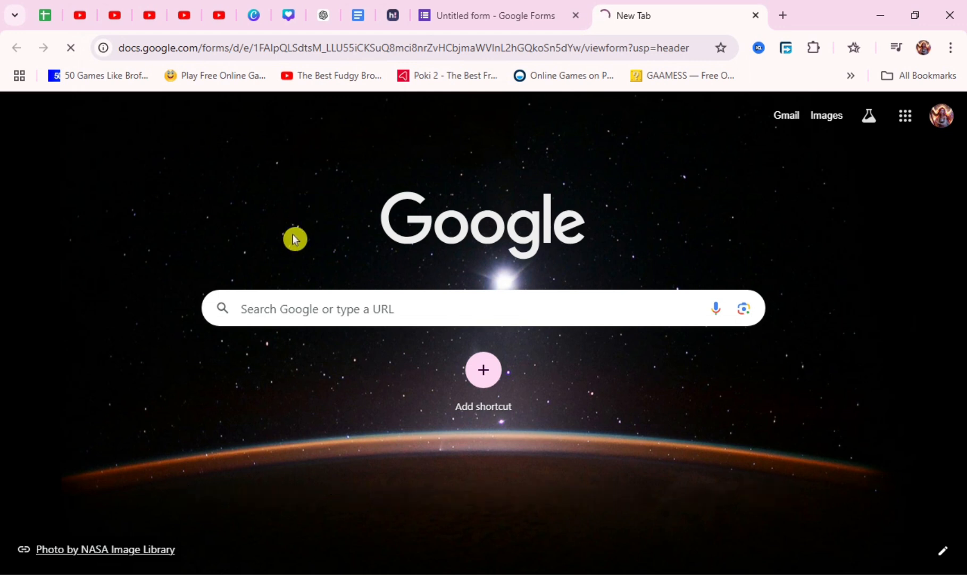
scroll(297, 248, down, 5)
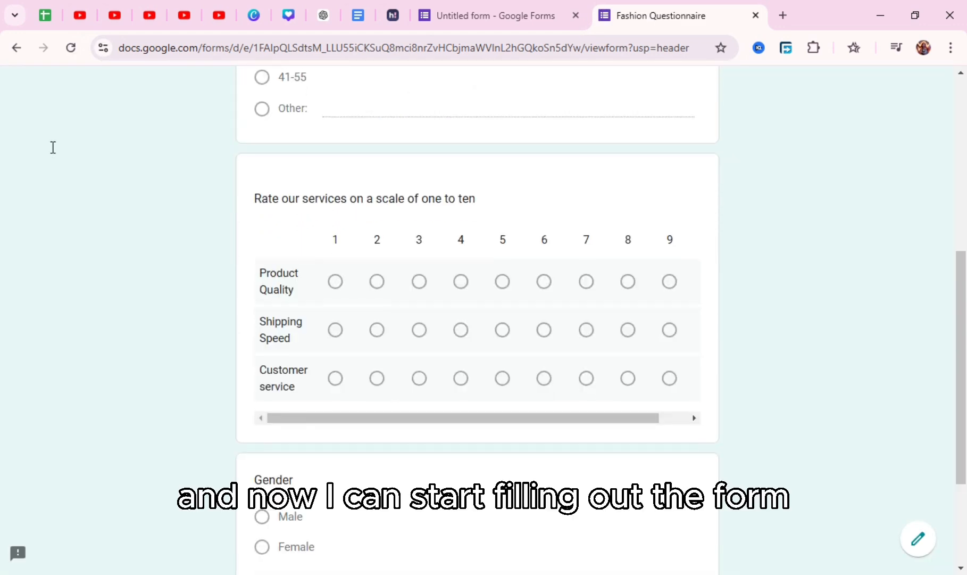
Step: Return to the form editor and look through the summary charts of the submitted responses
scroll(356, 216, up, 1)
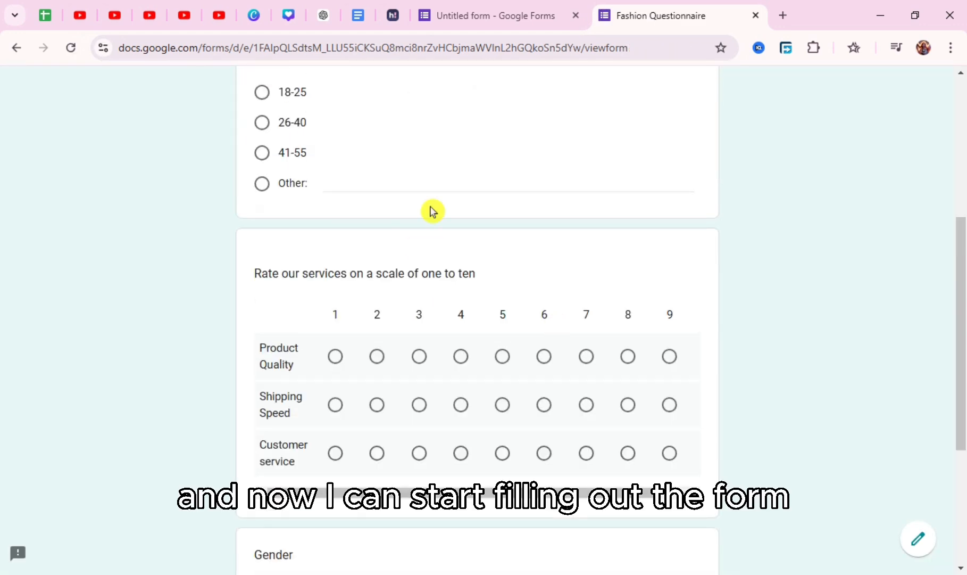
key(ctrl+shift+Tab)
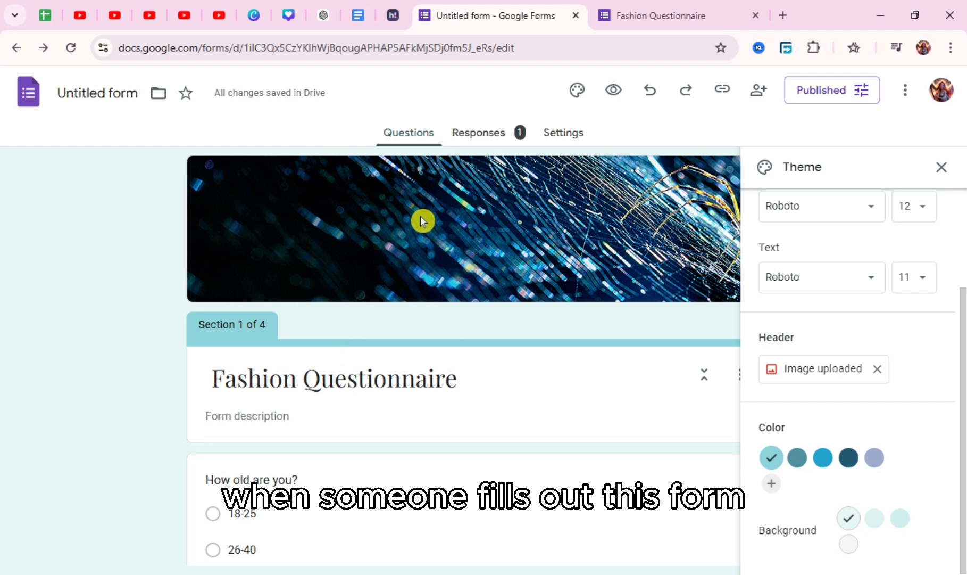
click(481, 133)
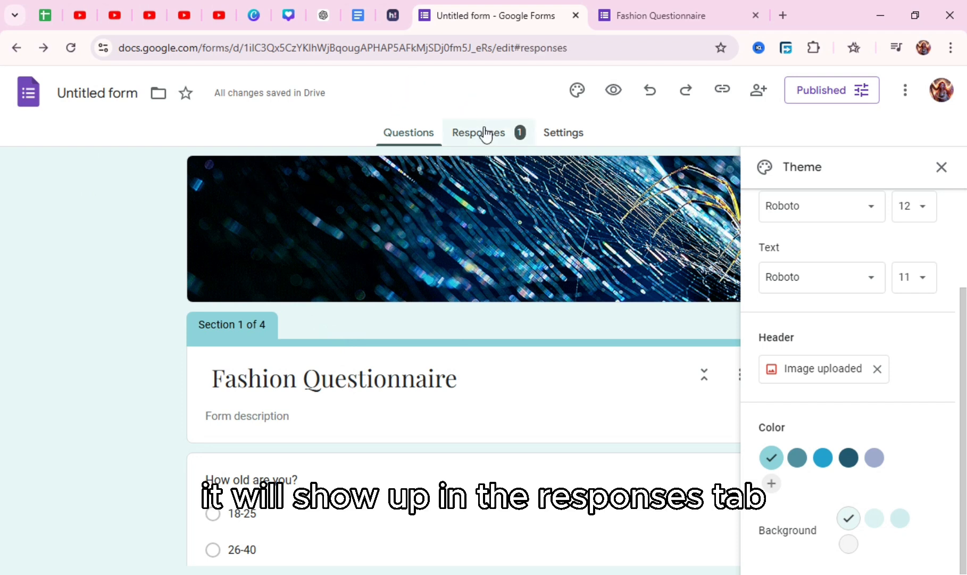
scroll(551, 280, down, 8)
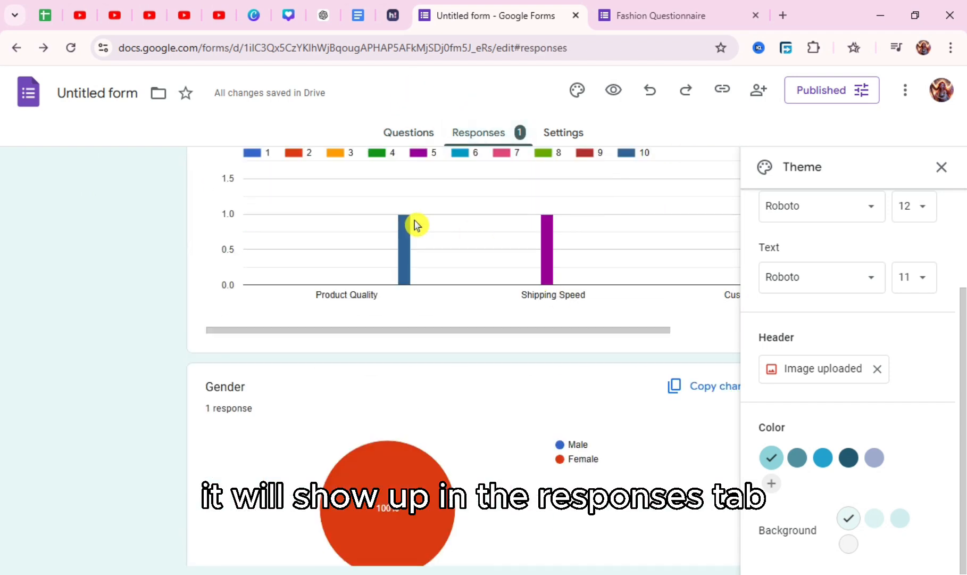
scroll(354, 315, up, 3)
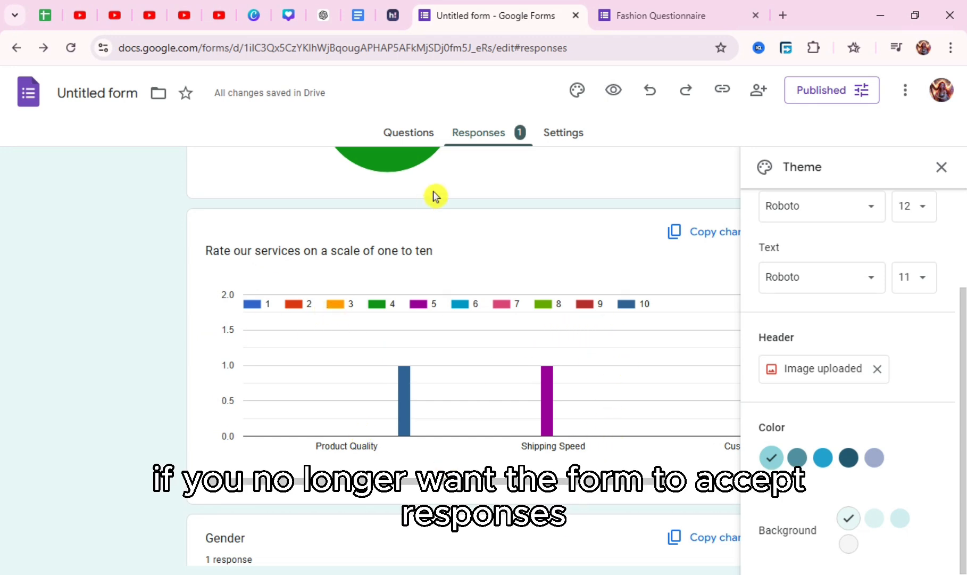
scroll(710, 209, down, 3)
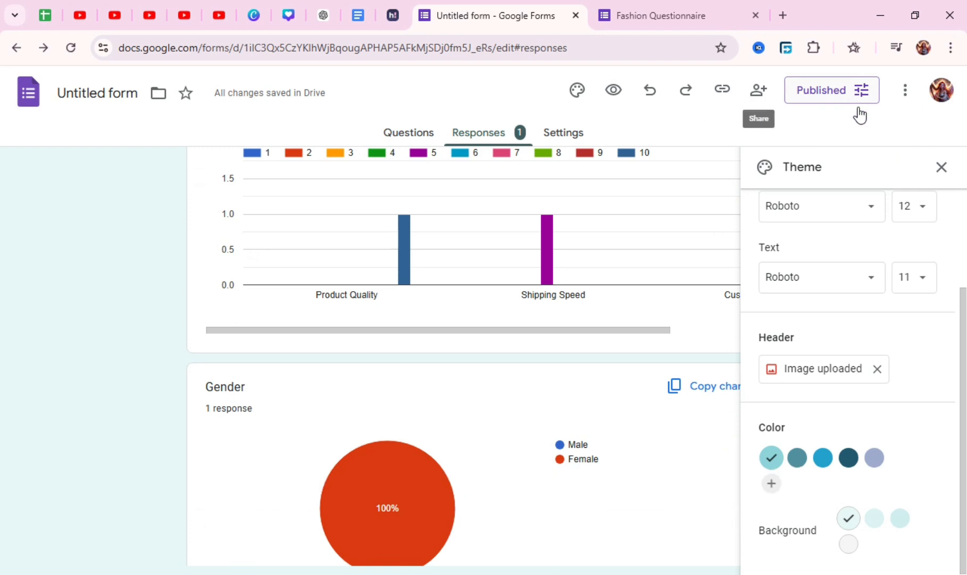
Step: Turn off accepting responses in the form's published options and save the change
click(817, 87)
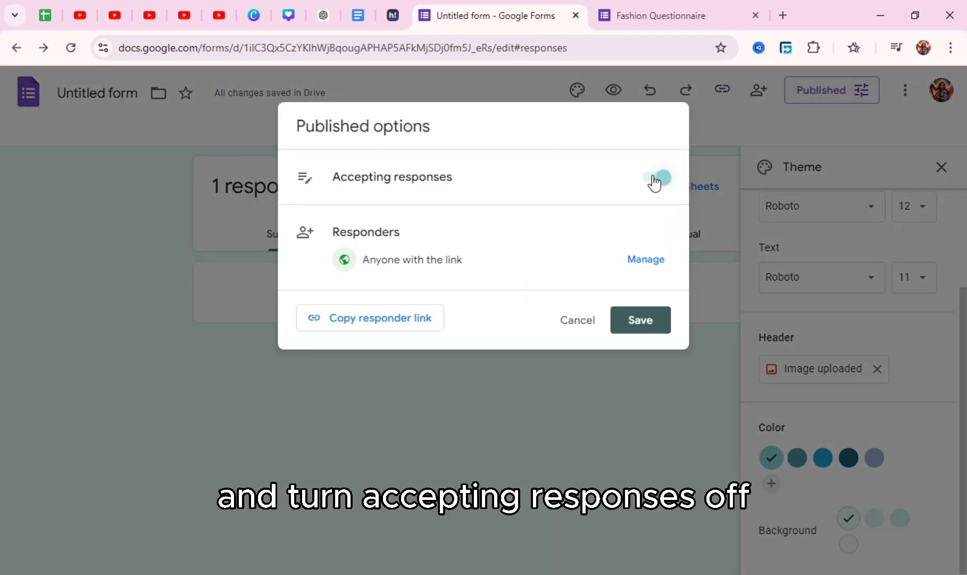
click(655, 179)
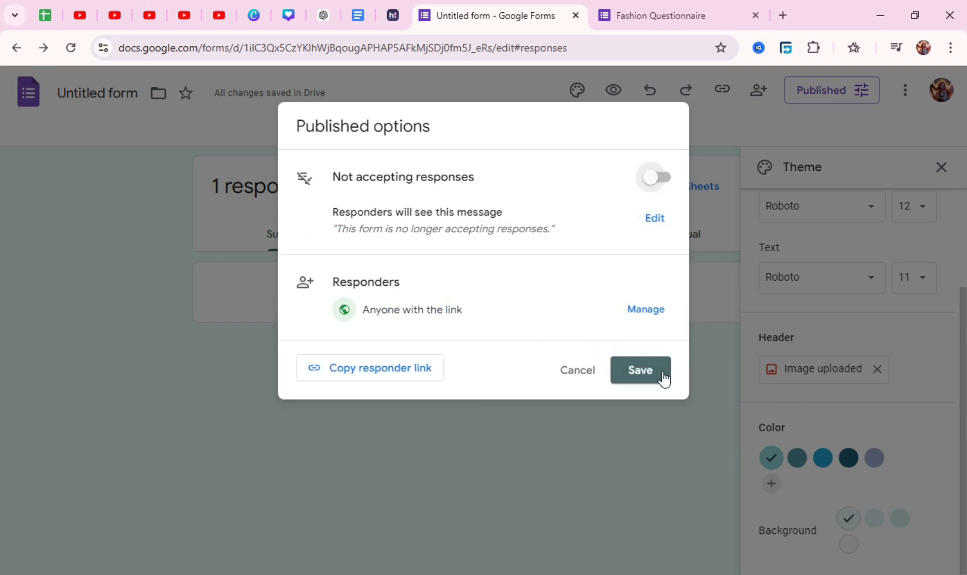
click(640, 369)
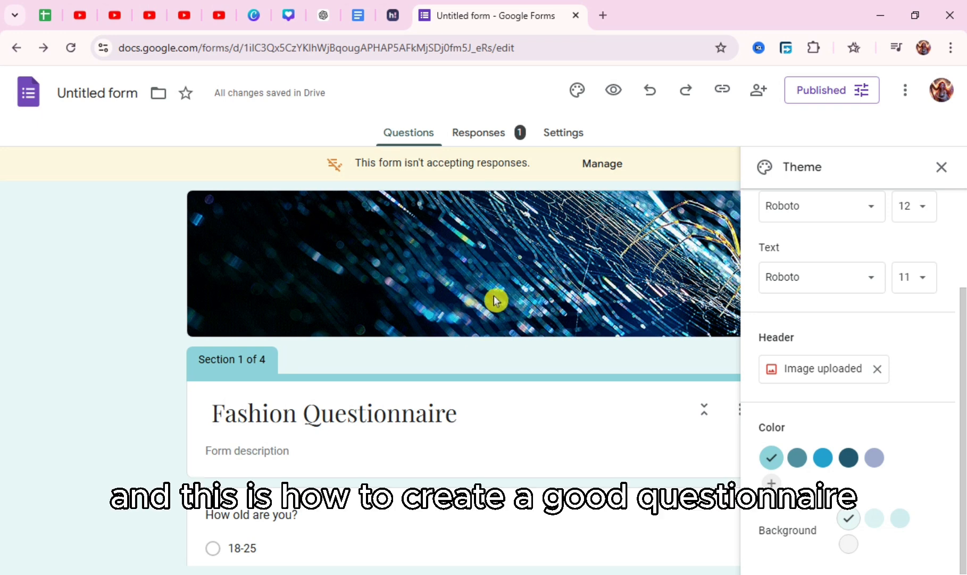
scroll(492, 299, down, 4)
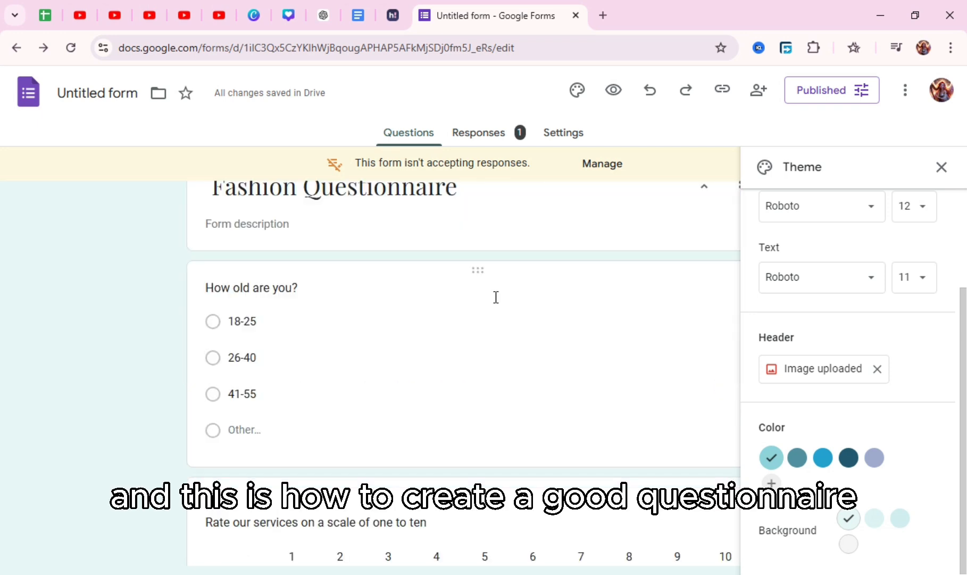